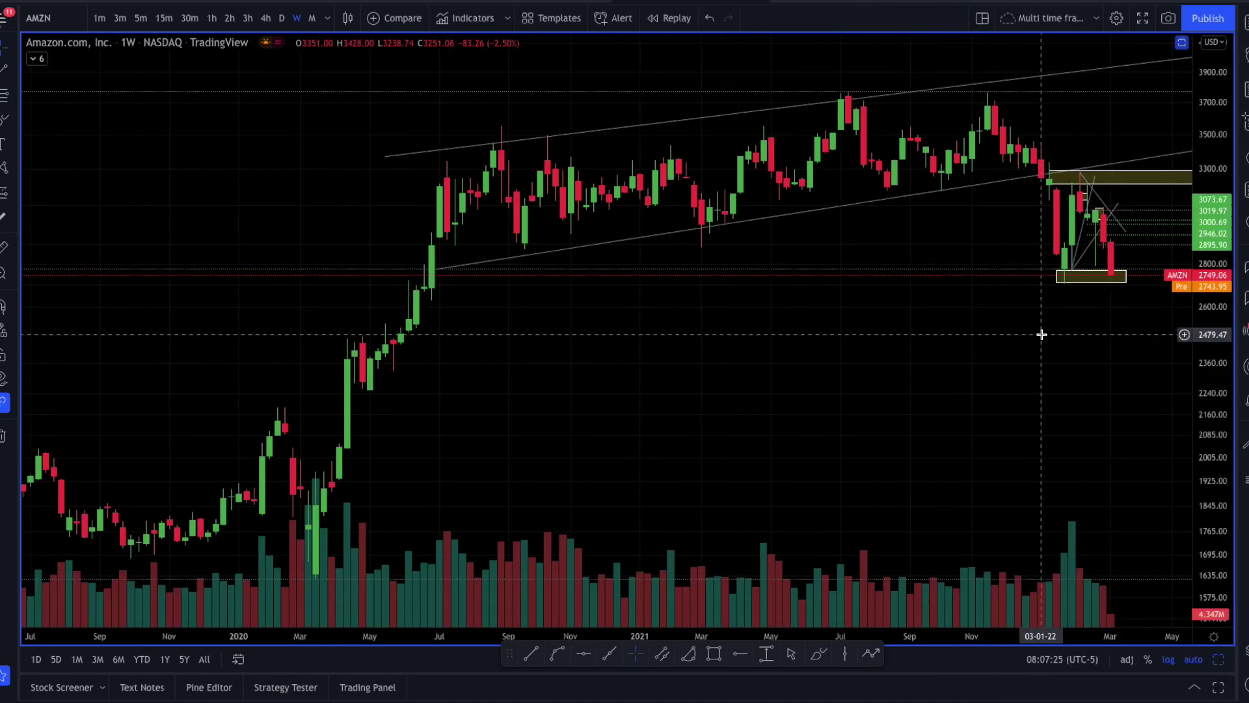
- Pan and zoom out the weekly AMZN chart to show 2017 through 2022
left_click_drag(1040, 332, 947, 351)
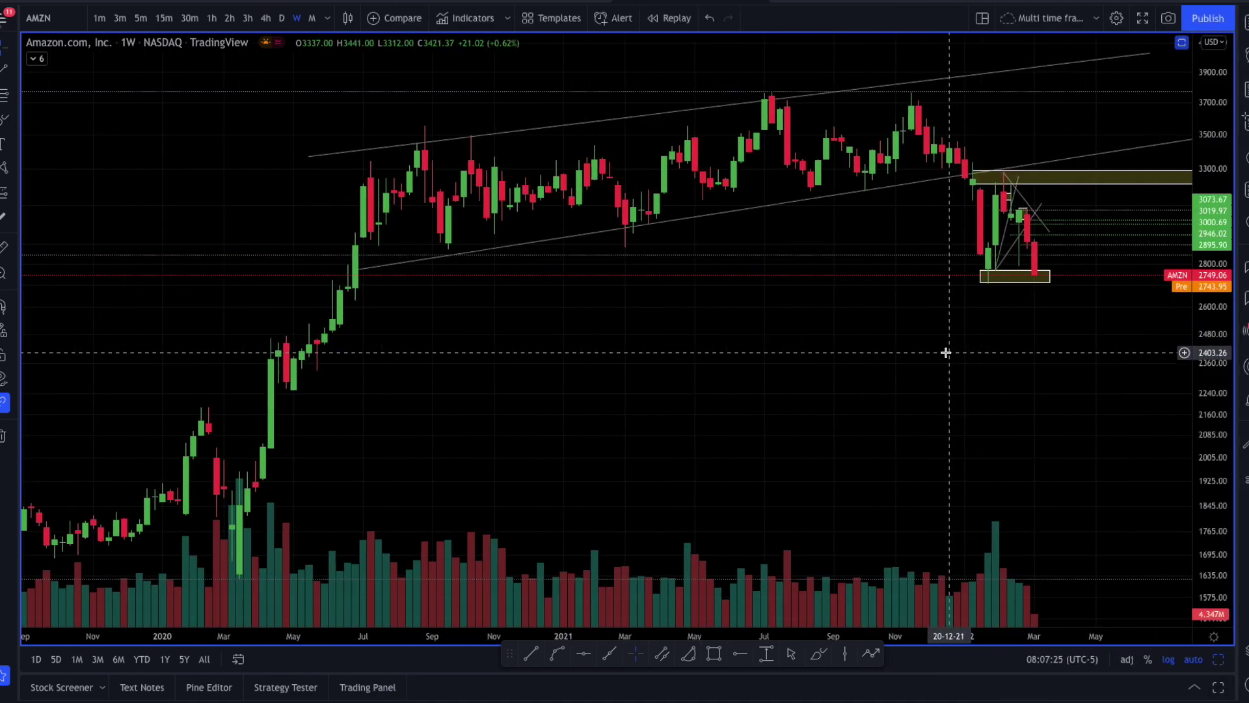
scroll(947, 350, "down", 2)
scroll(945, 351, "down", 3)
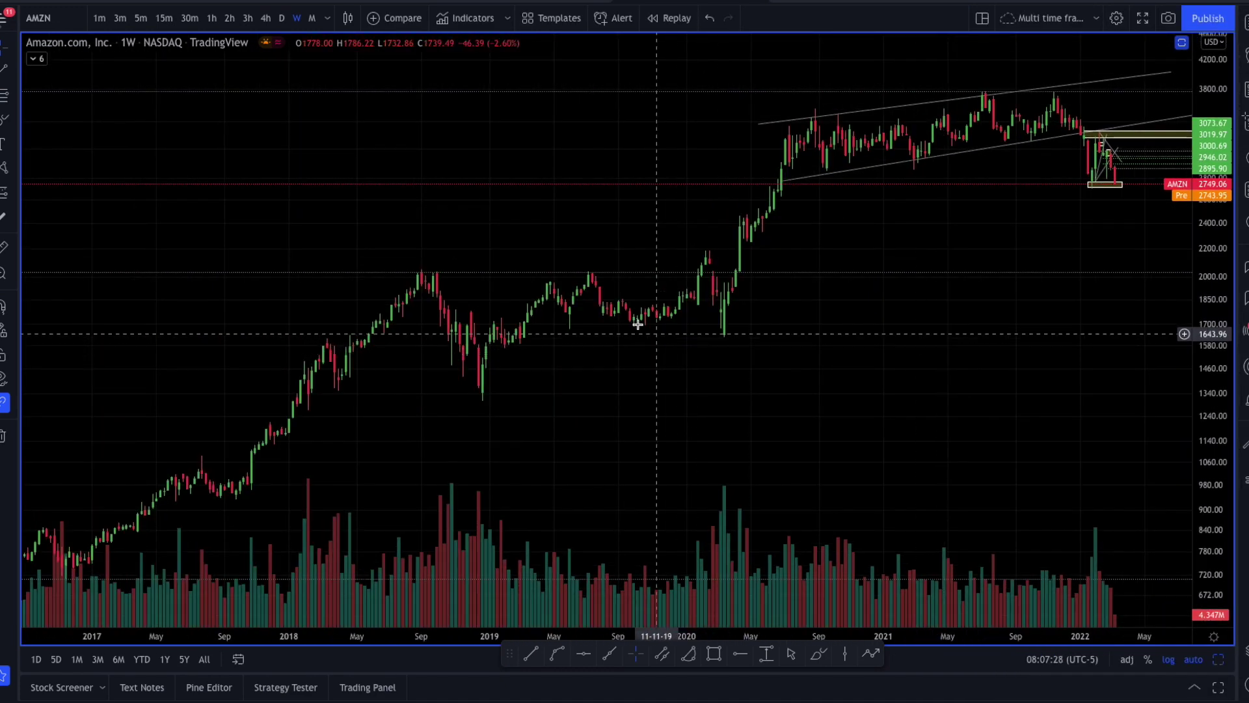
- Extend the channel's upper line further right into future dates
left_click(10, 123)
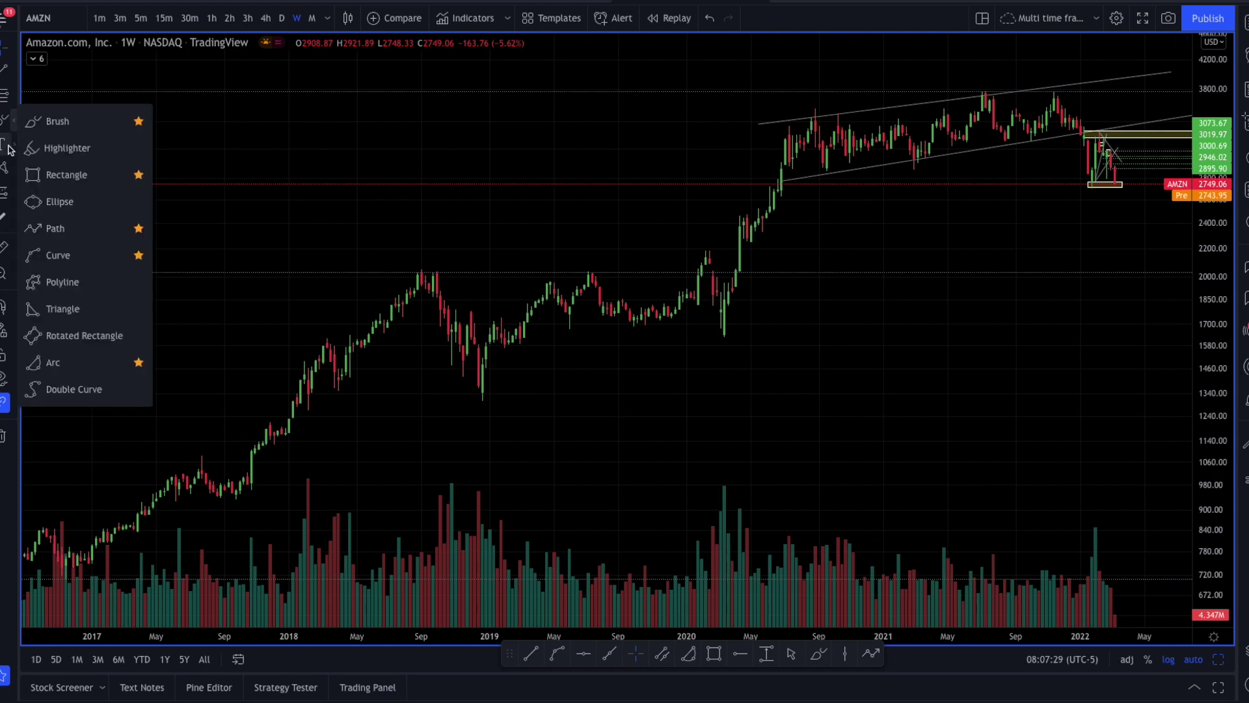
left_click_drag(708, 246, 533, 196)
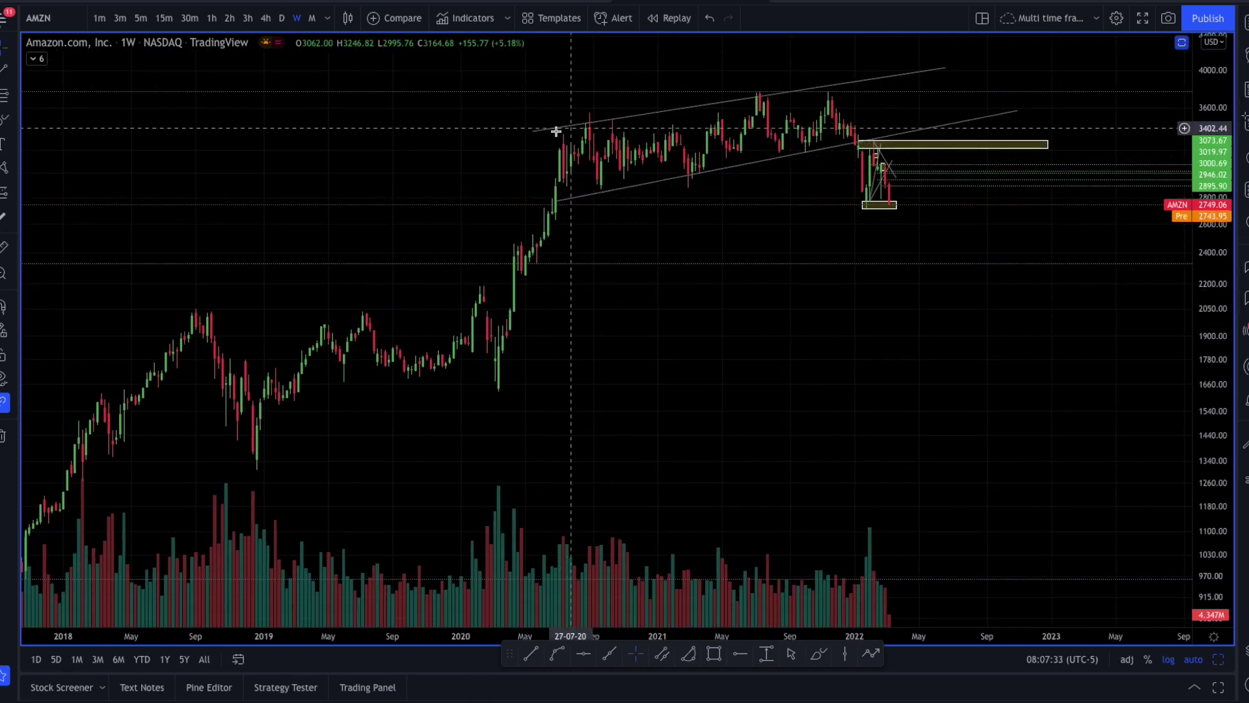
mouse_move(945, 68)
left_mouse_down()
mouse_move(1026, 55)
mouse_move(953, 57)
left_mouse_up()
left_click(566, 169)
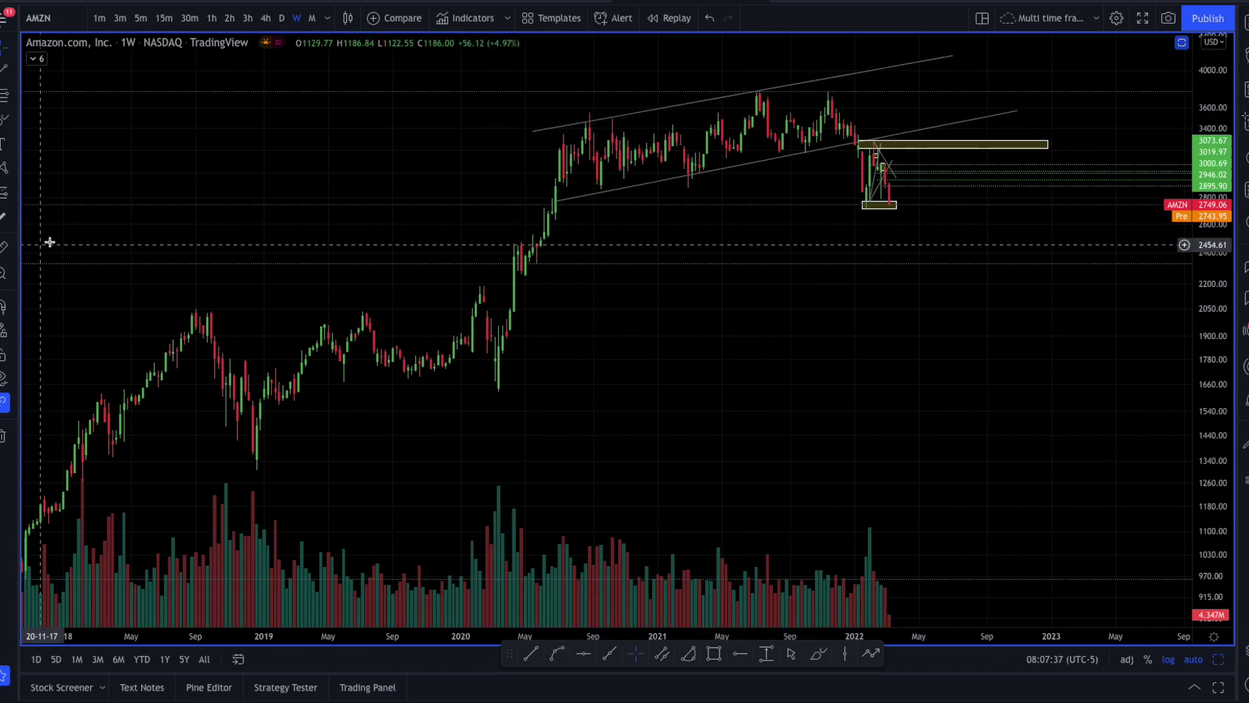
- Draw a steep falling trend line from about 4214 down to about 2197
left_click(14, 72)
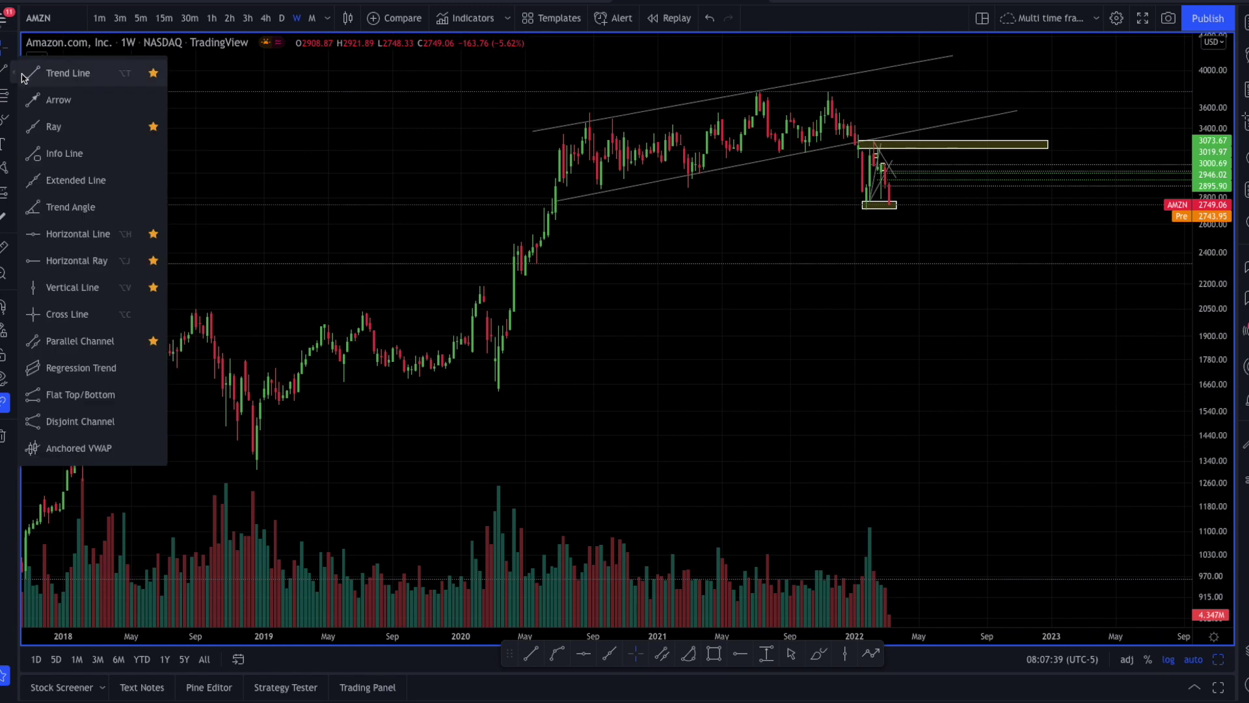
left_click(39, 72)
left_click(874, 69)
left_click(990, 503)
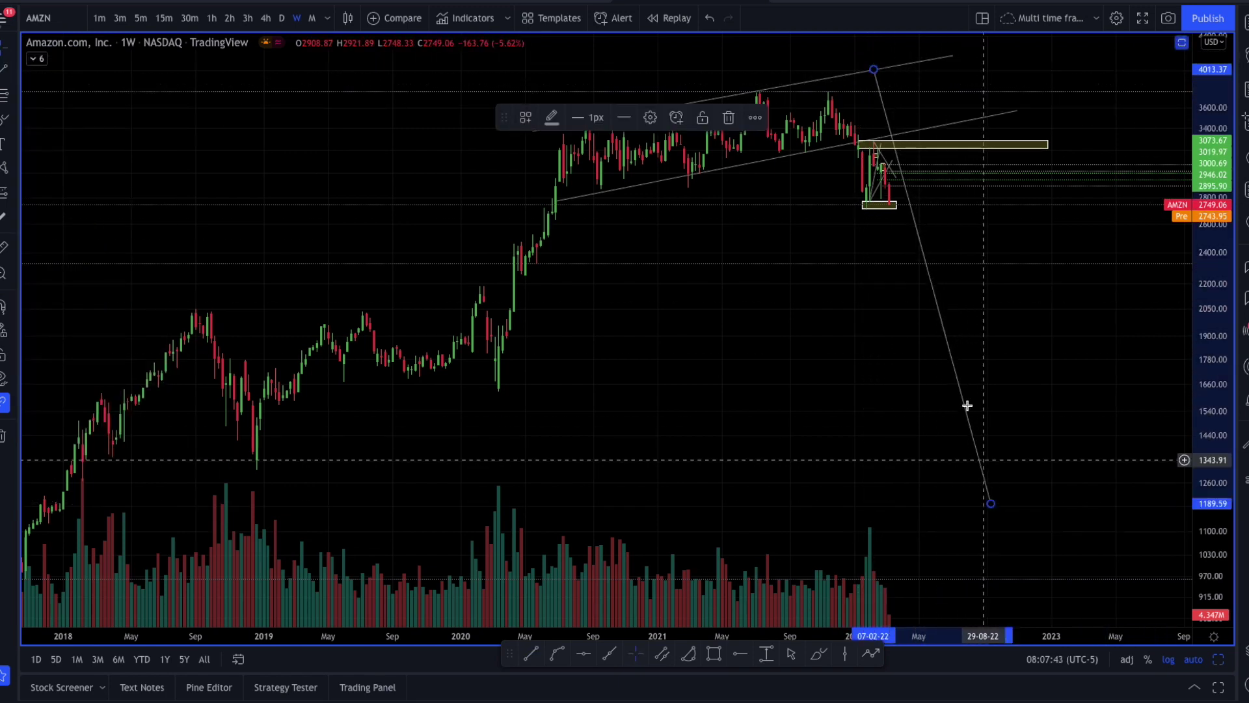
left_click_drag(882, 103, 968, 120)
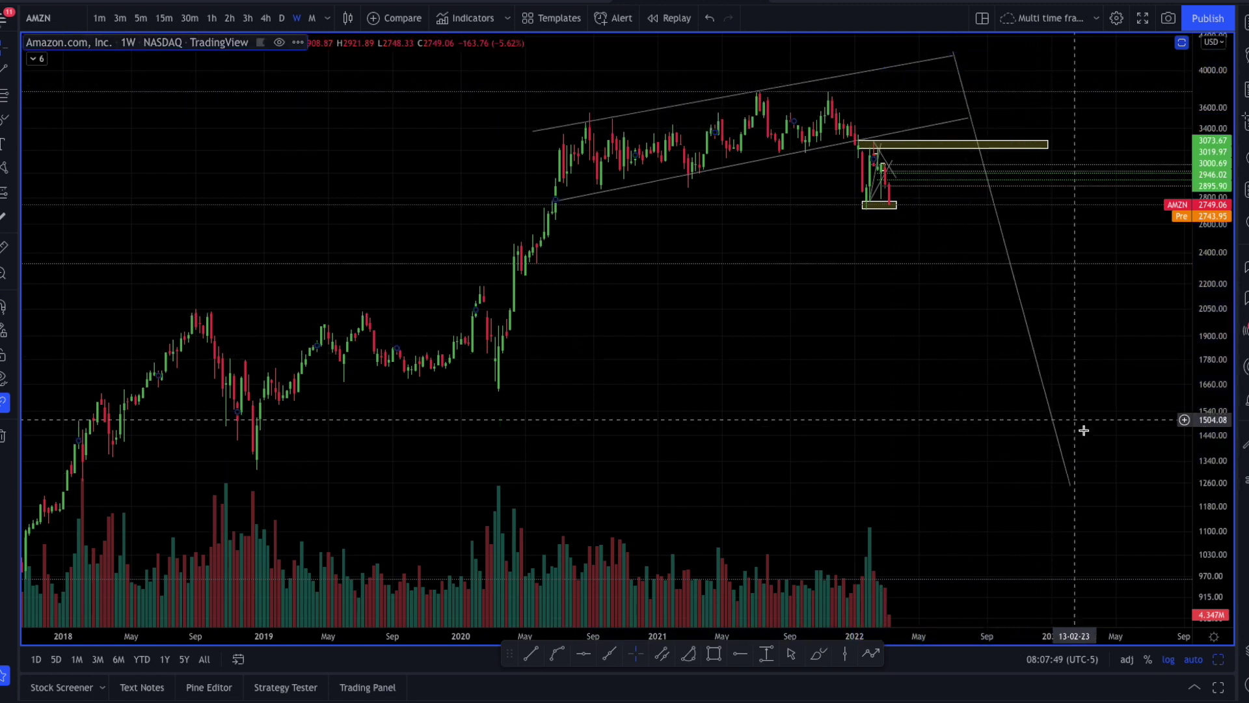
left_click_drag(1071, 485, 999, 284)
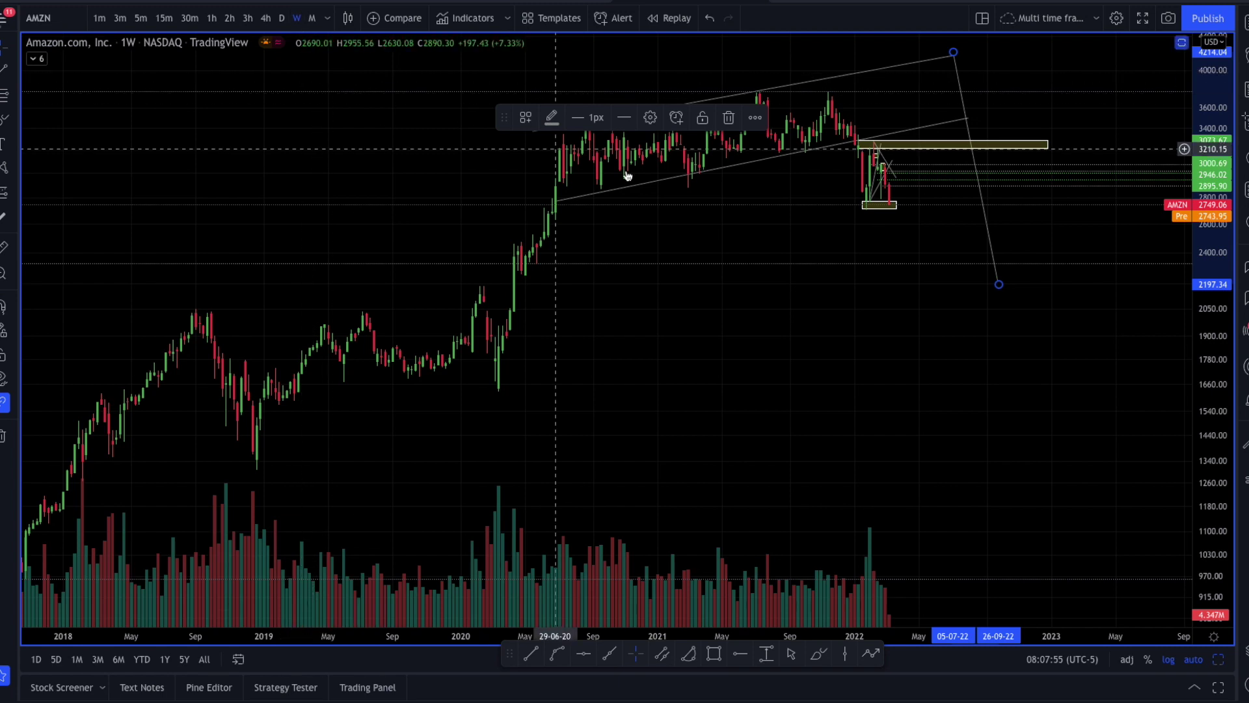
scroll(806, 224, "up", 2)
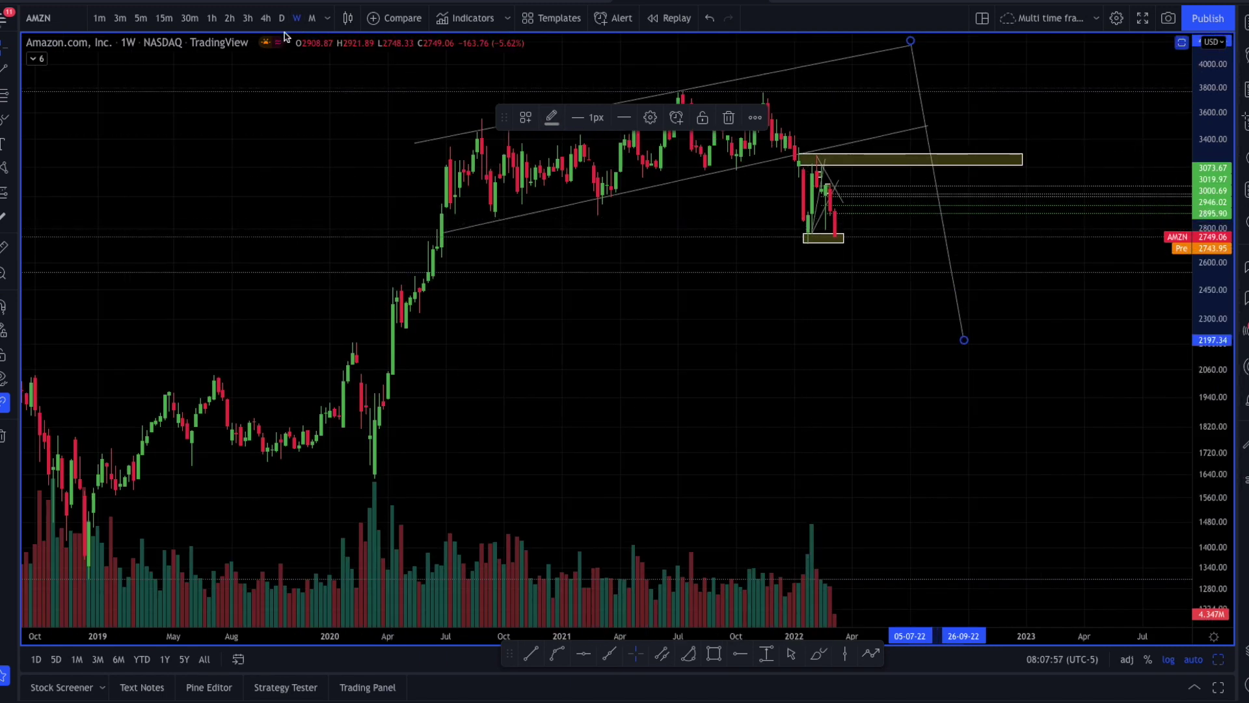
- Switch AMZN to daily candles and inspect the late-2021 to March 2022 price action
left_click(284, 24)
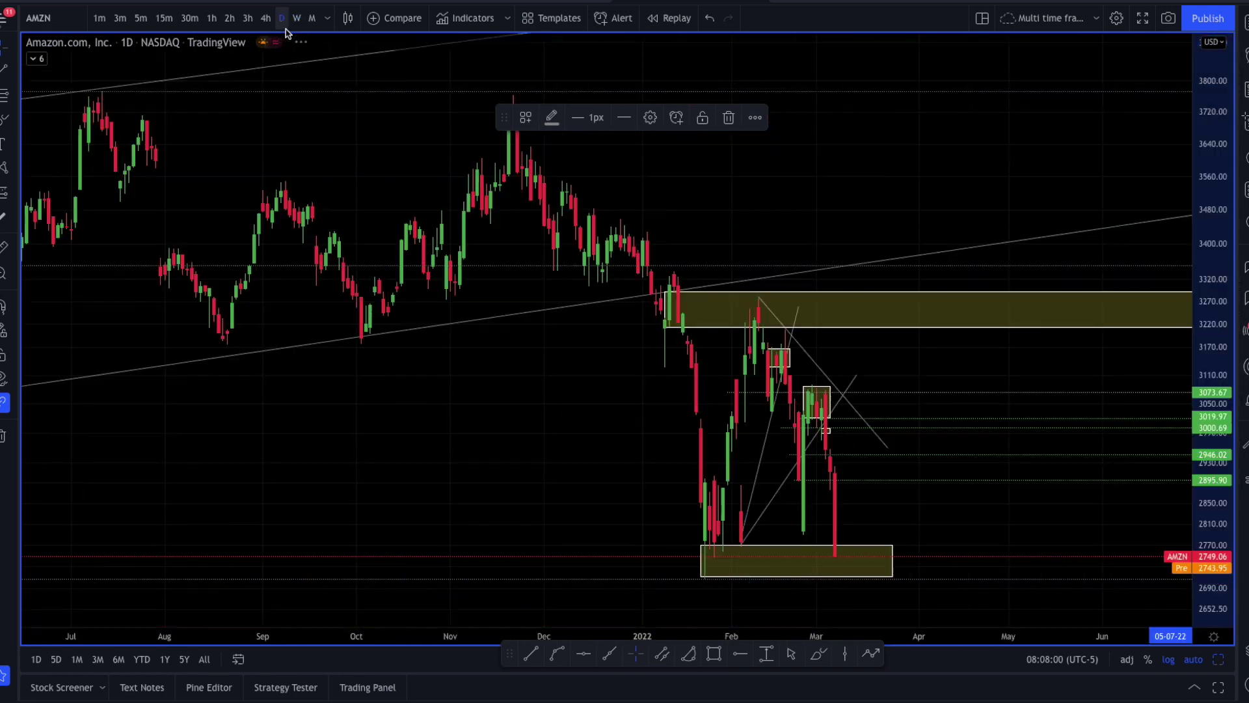
scroll(705, 203, "down", 1)
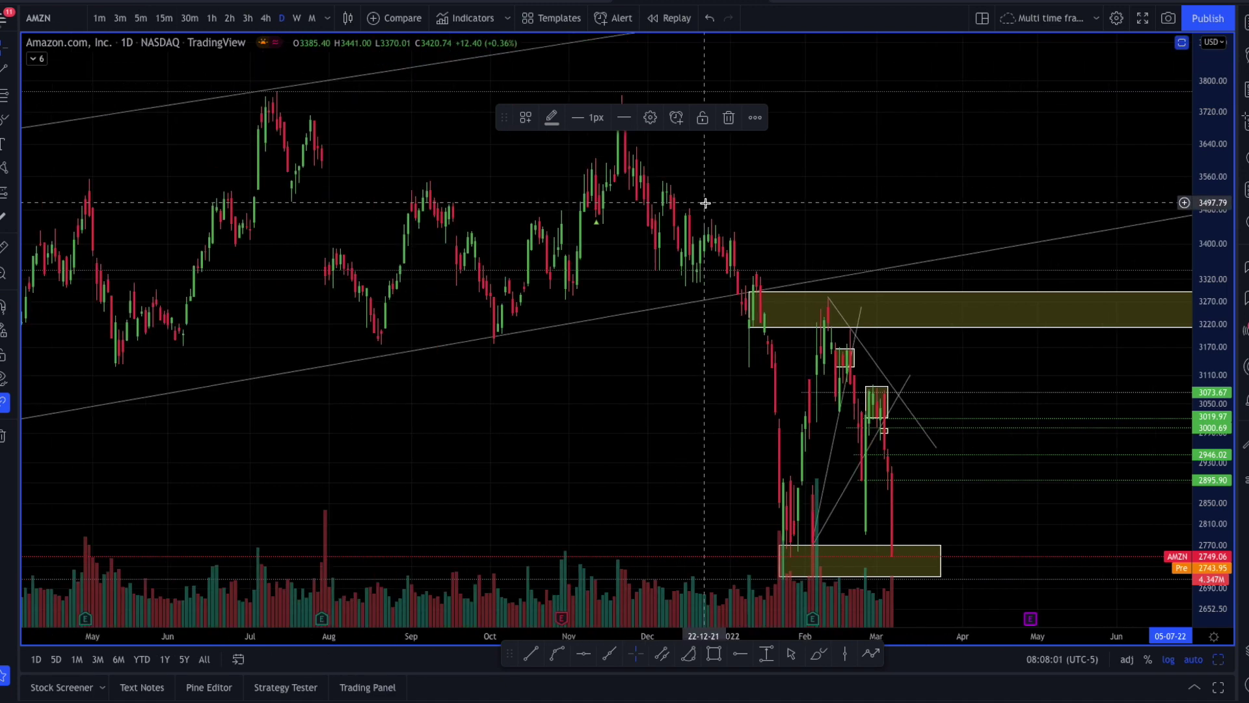
scroll(705, 203, "down", 2)
scroll(704, 201, "up", 4)
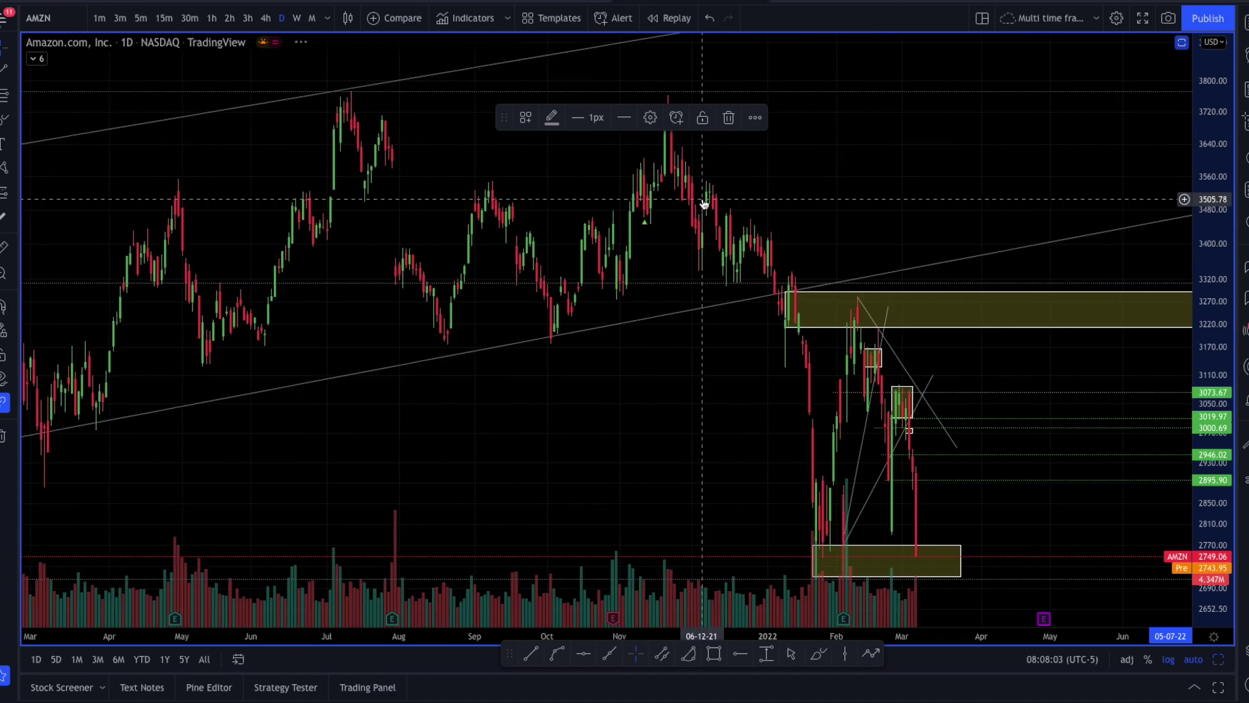
scroll(701, 198, "up", 2)
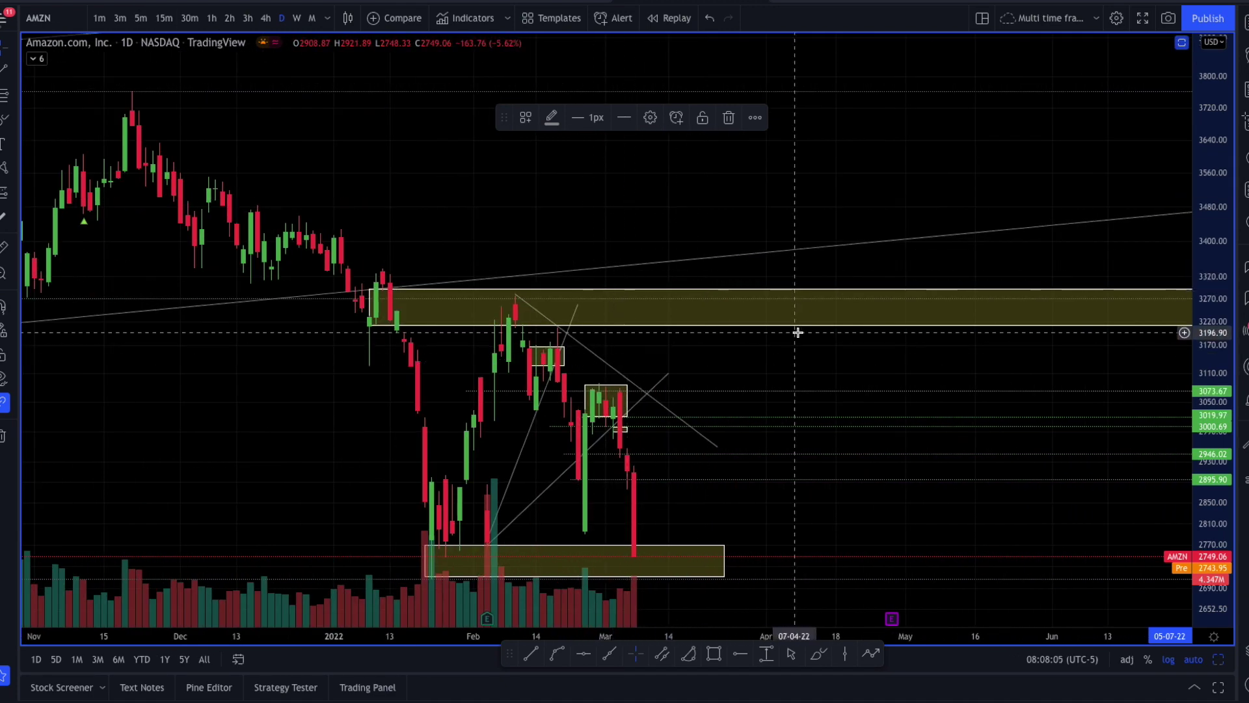
left_click_drag(800, 332, 1015, 332)
scroll(1015, 331, "up", 2)
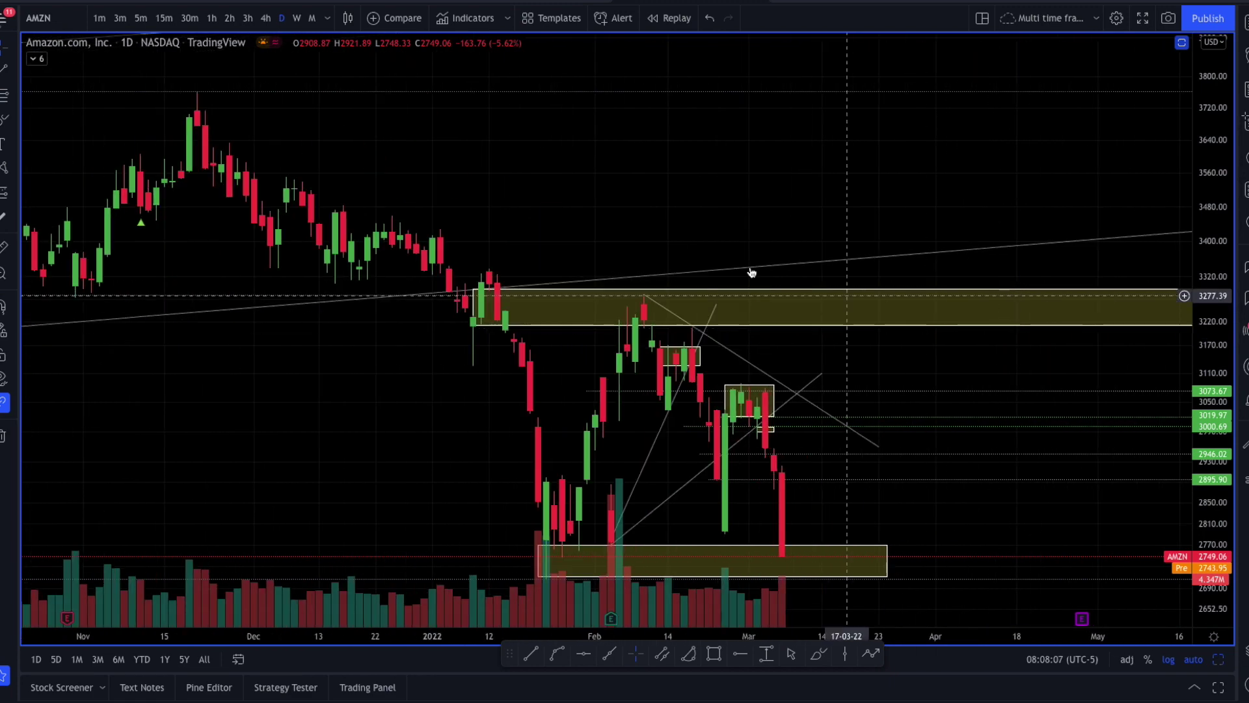
scroll(772, 223, "down", 5)
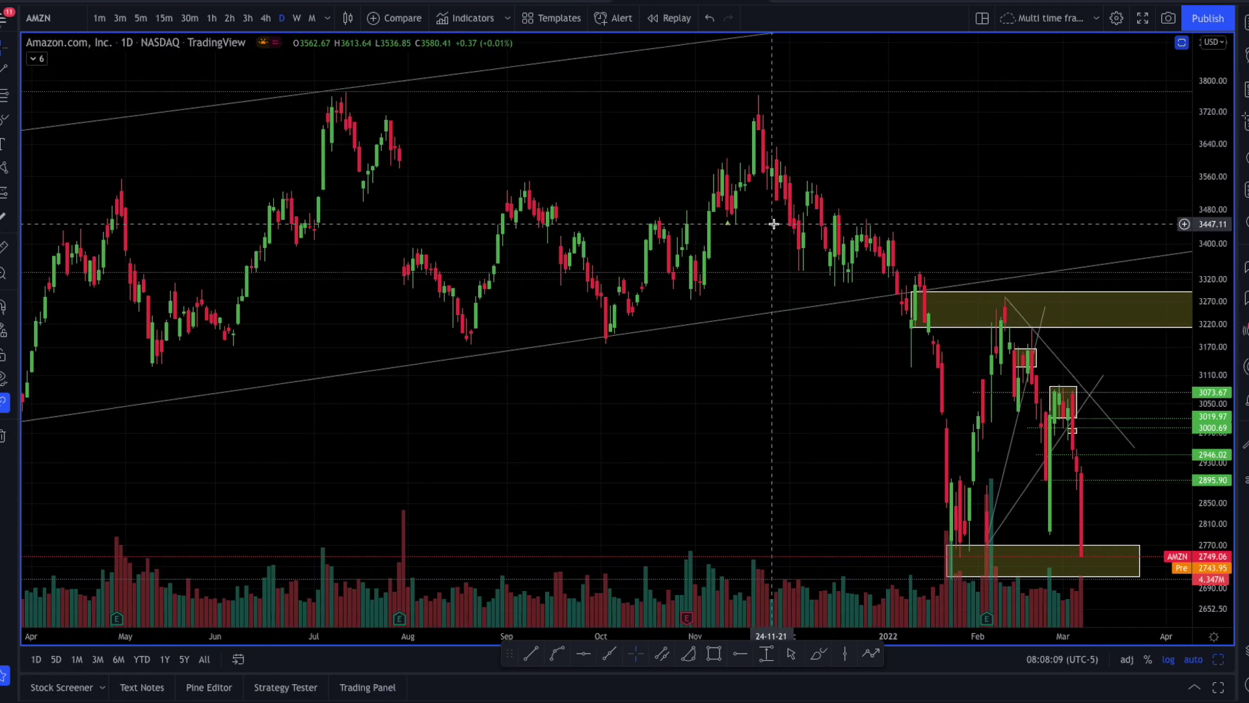
left_click_drag(938, 176, 820, 181)
scroll(820, 182, "up", 3)
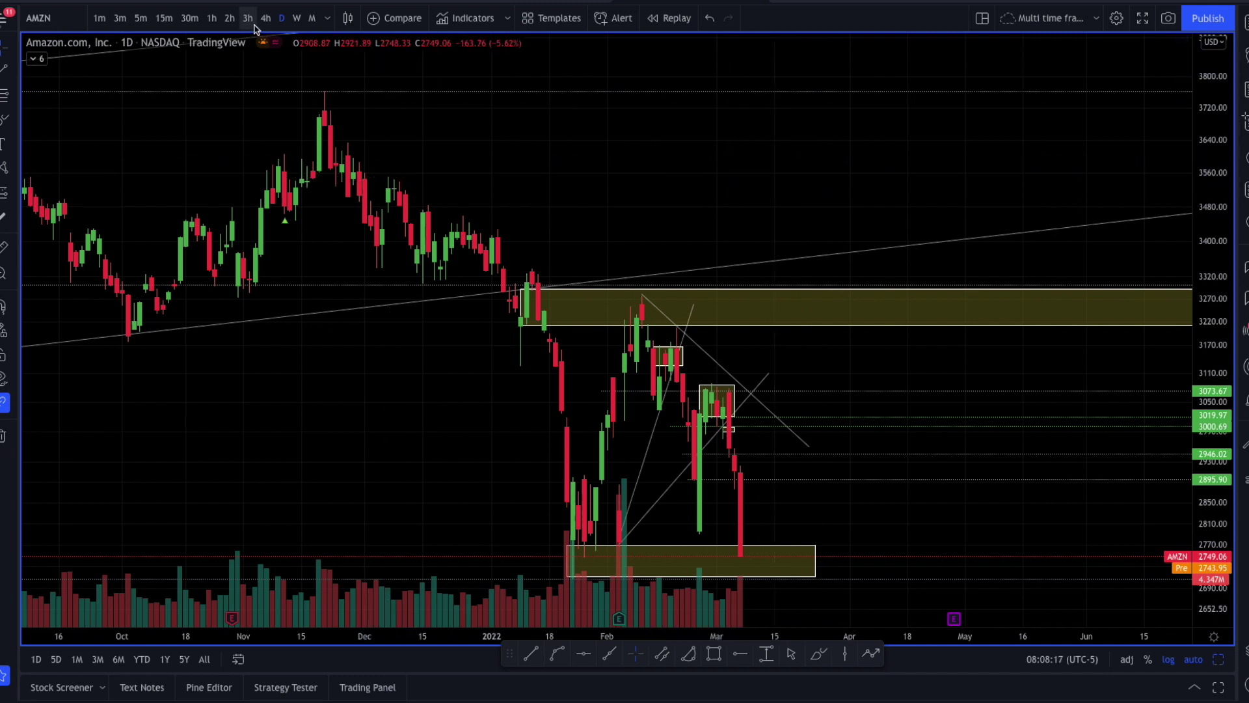
- Change the daily chart to Line style and zoom out to span 2017–2022
left_click(327, 20)
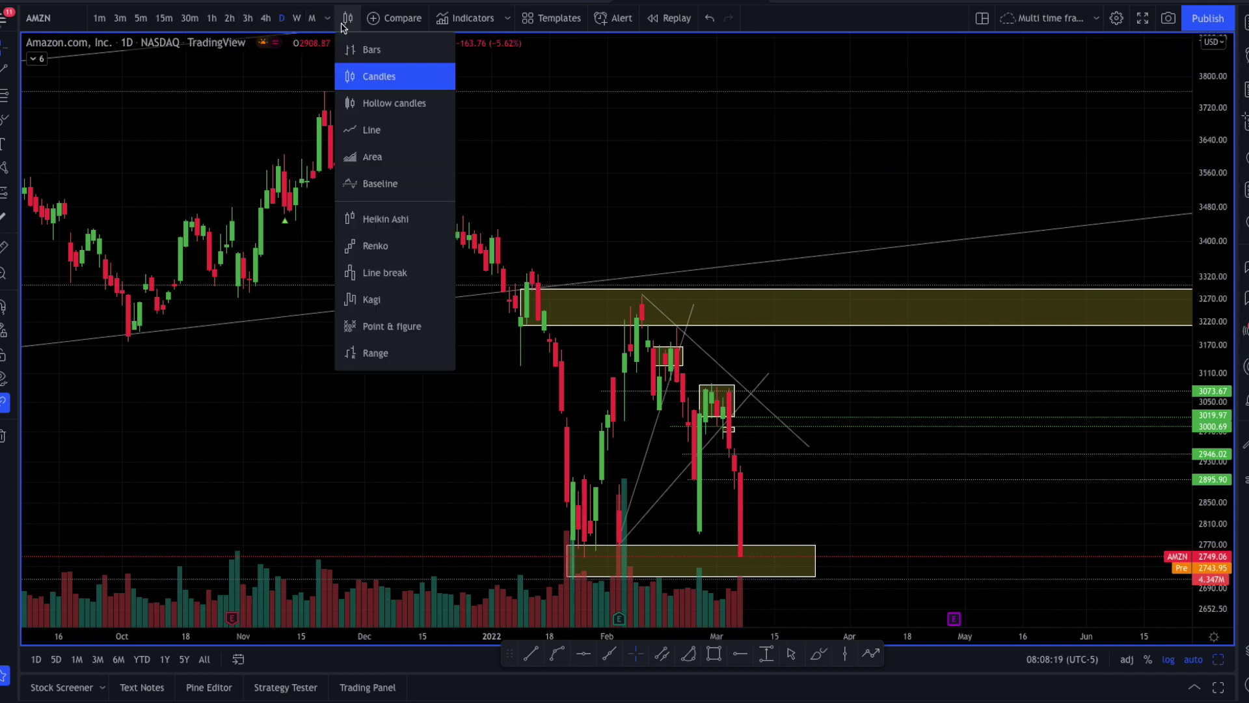
left_click(373, 129)
left_click_drag(554, 133, 896, 137)
scroll(895, 133, "down", 6)
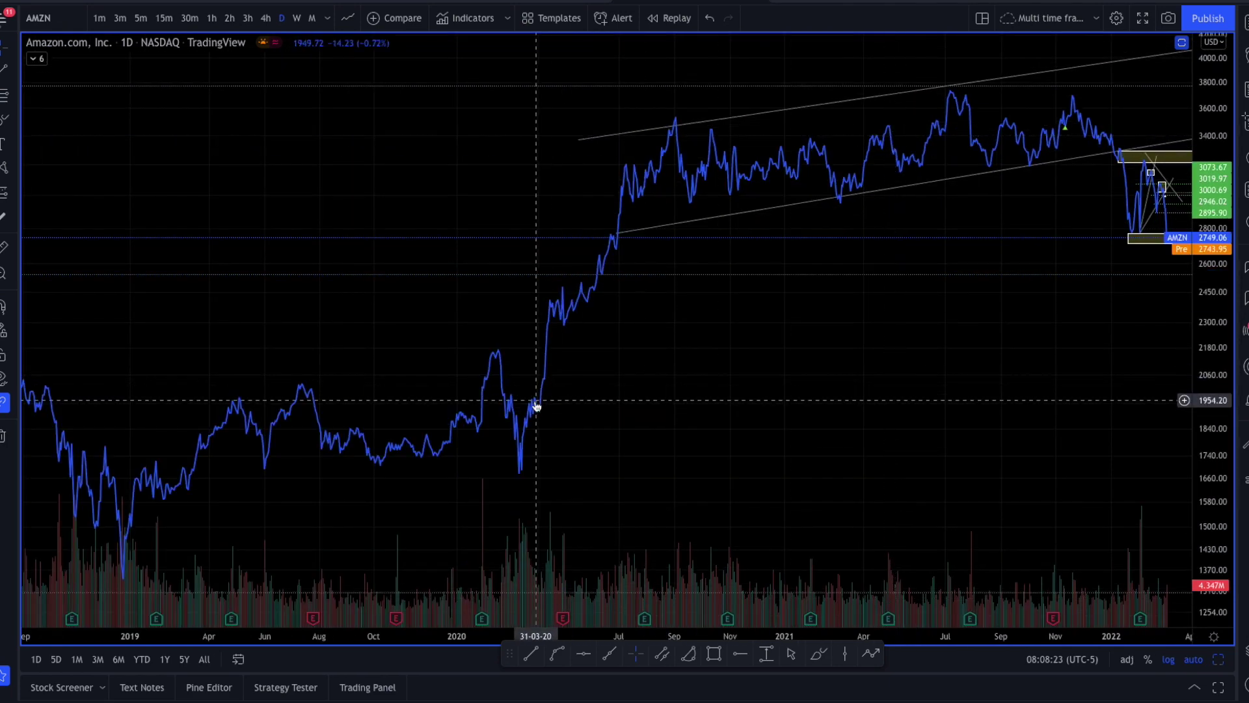
scroll(544, 396, "down", 2)
left_click_drag(611, 313, 175, 438)
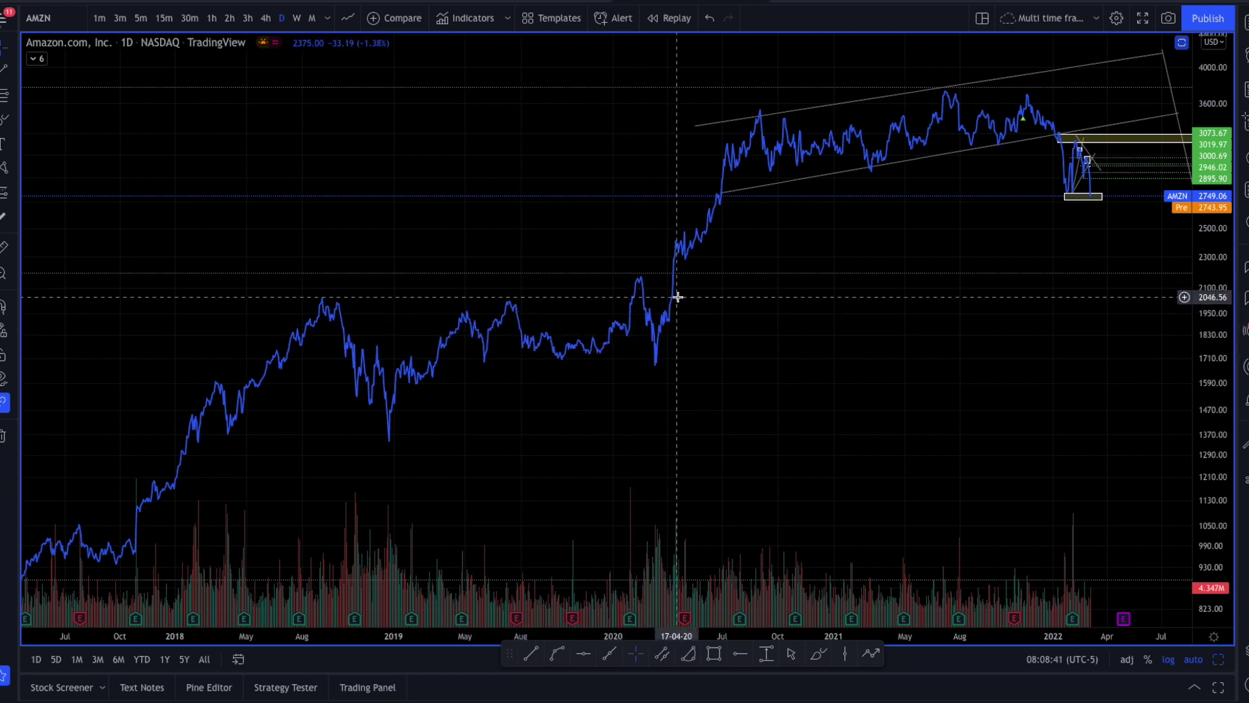
scroll(668, 303, "up", 3)
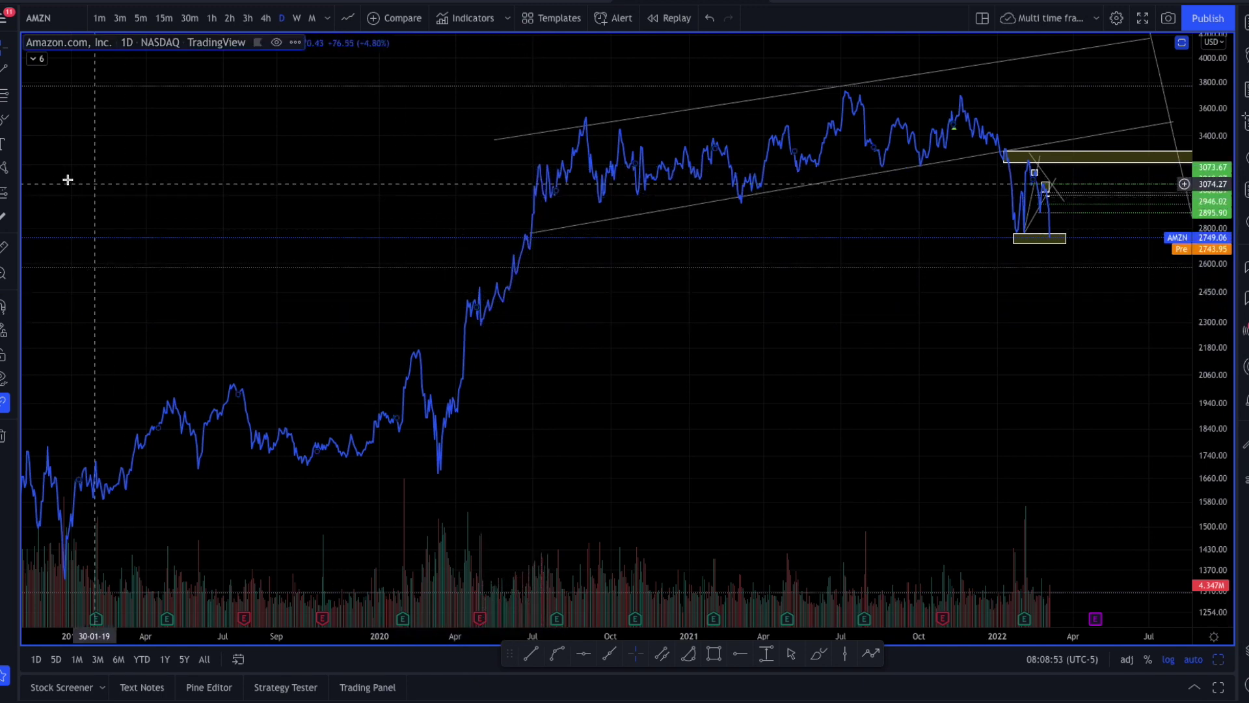
left_click(5, 120)
mouse_move(564, 149)
left_mouse_down()
mouse_move(421, 182)
mouse_move(377, 421)
mouse_move(521, 454)
mouse_move(597, 175)
mouse_move(556, 147)
left_mouse_up()
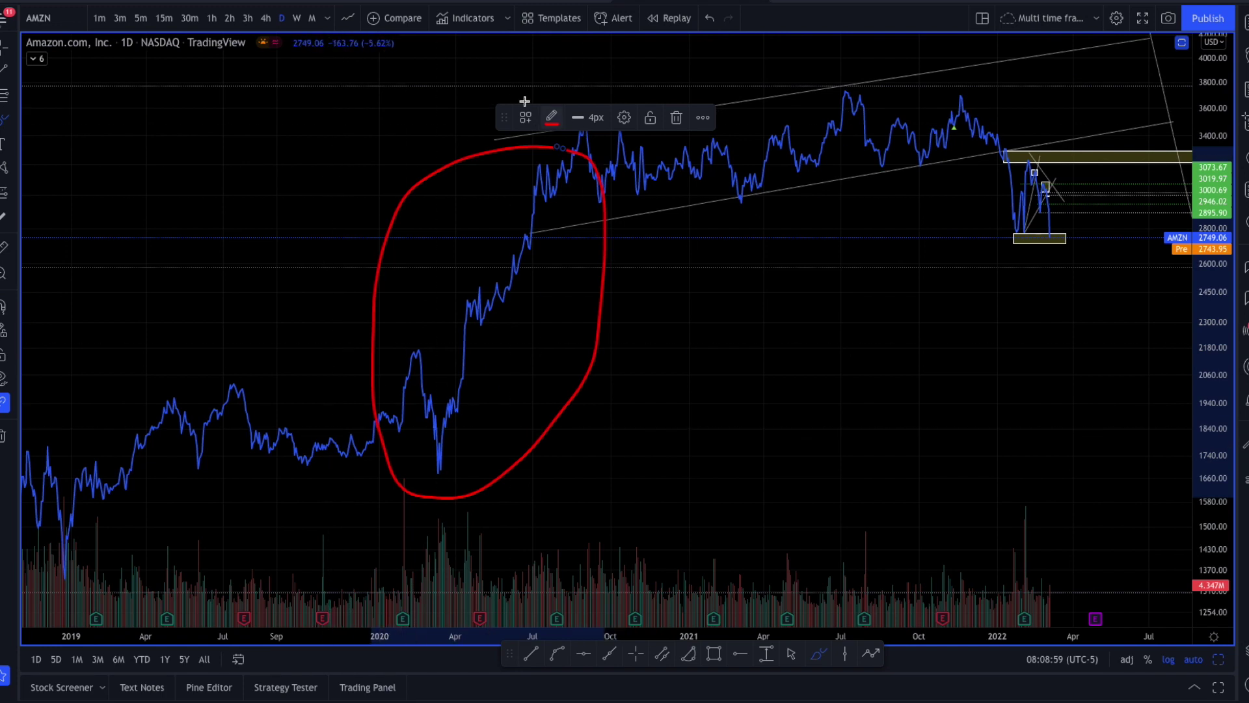
left_click(14, 69)
left_click(20, 54)
left_click(17, 52)
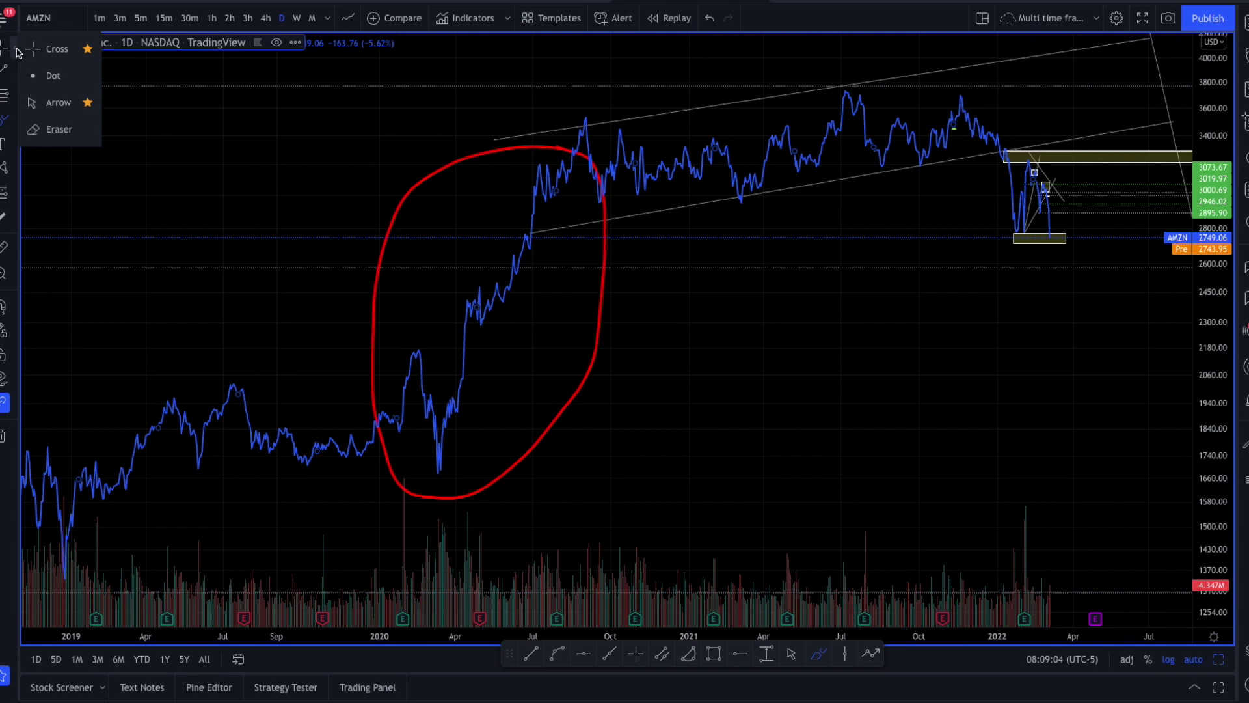
left_click(53, 111)
left_click(409, 199)
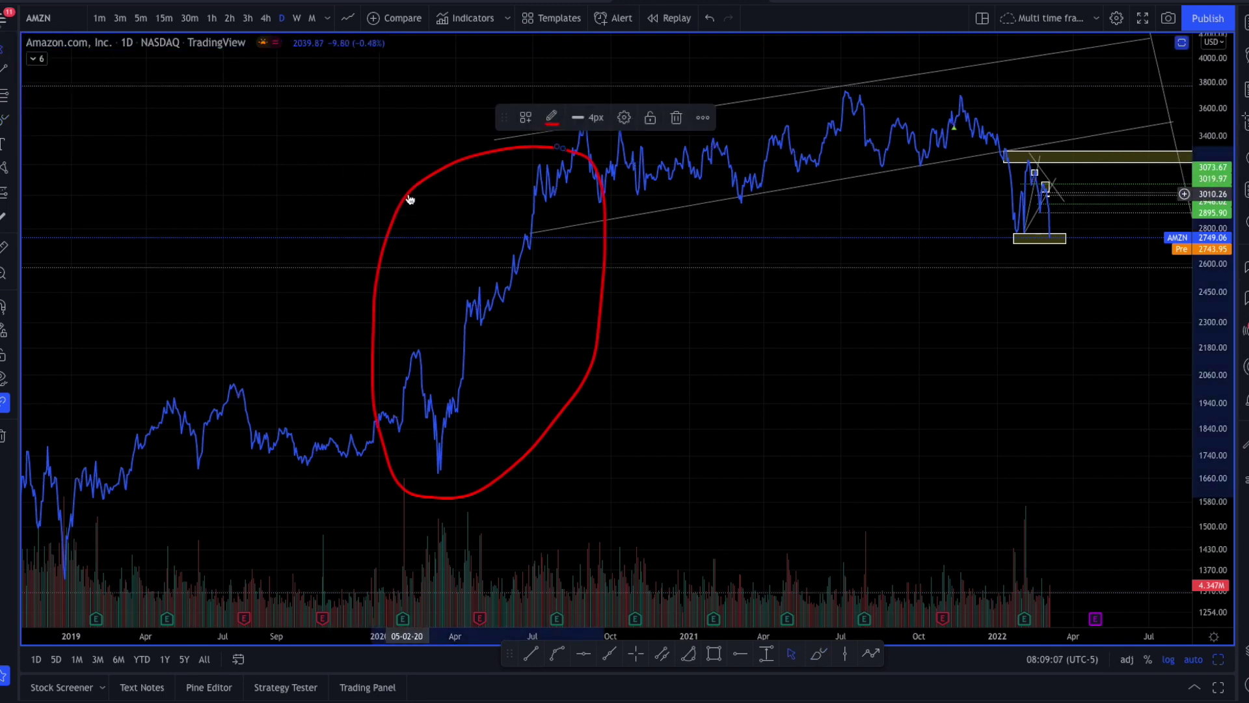
key("Delete")
scroll(417, 241, "down", 5)
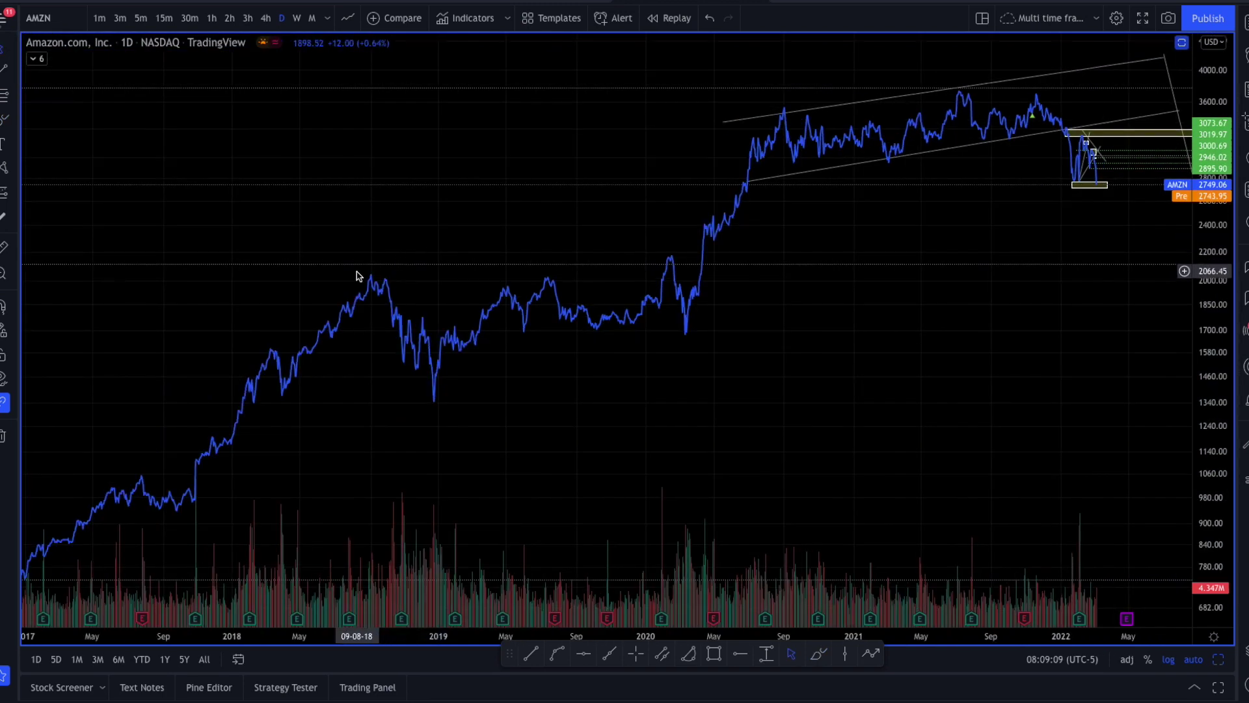
- Add horizontal price lines at about 3725 and 2980 near the 2021 highs
left_click_drag(814, 221, 603, 265)
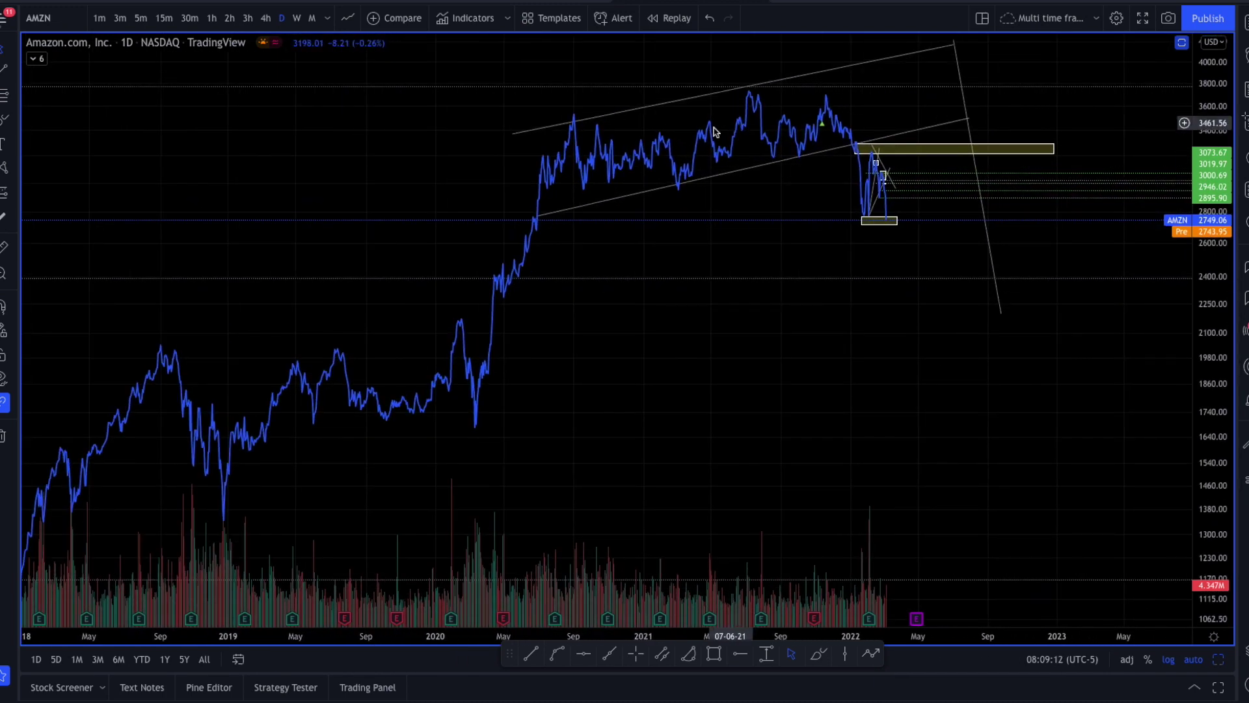
left_click(14, 76)
left_click(65, 234)
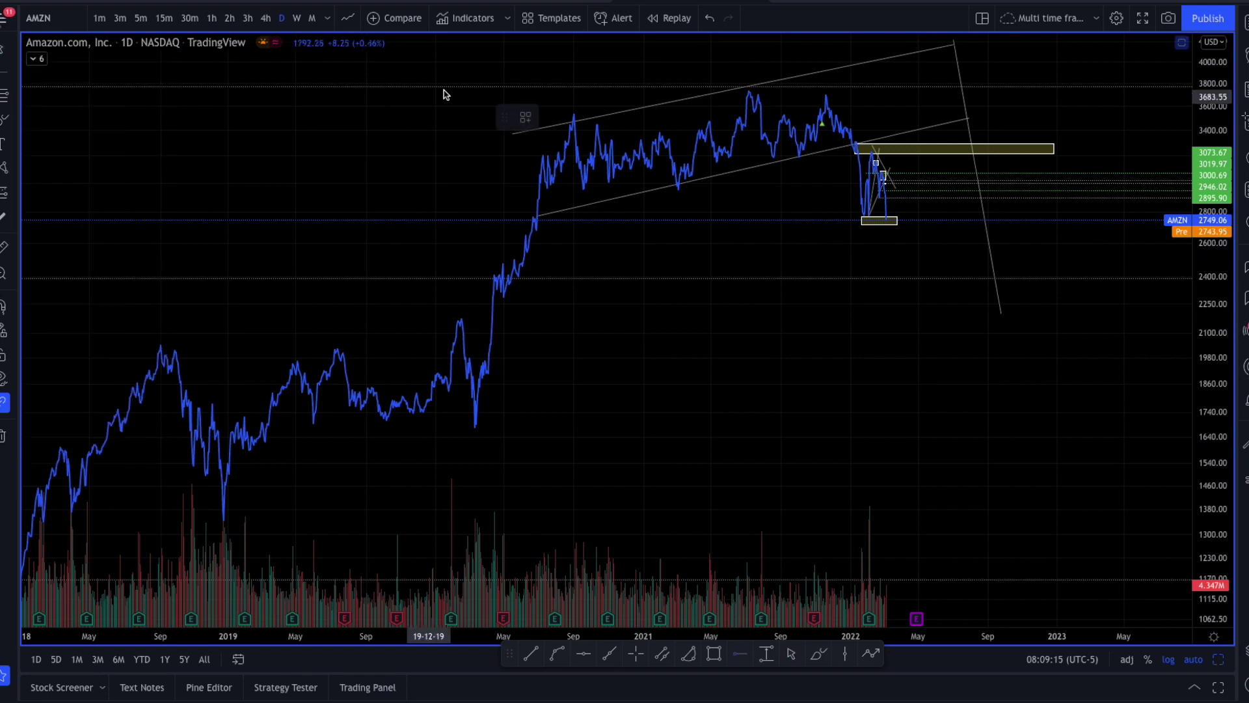
left_click(518, 94)
mouse_move(517, 89)
left_mouse_down()
mouse_move(503, 107)
mouse_move(510, 92)
left_mouse_up()
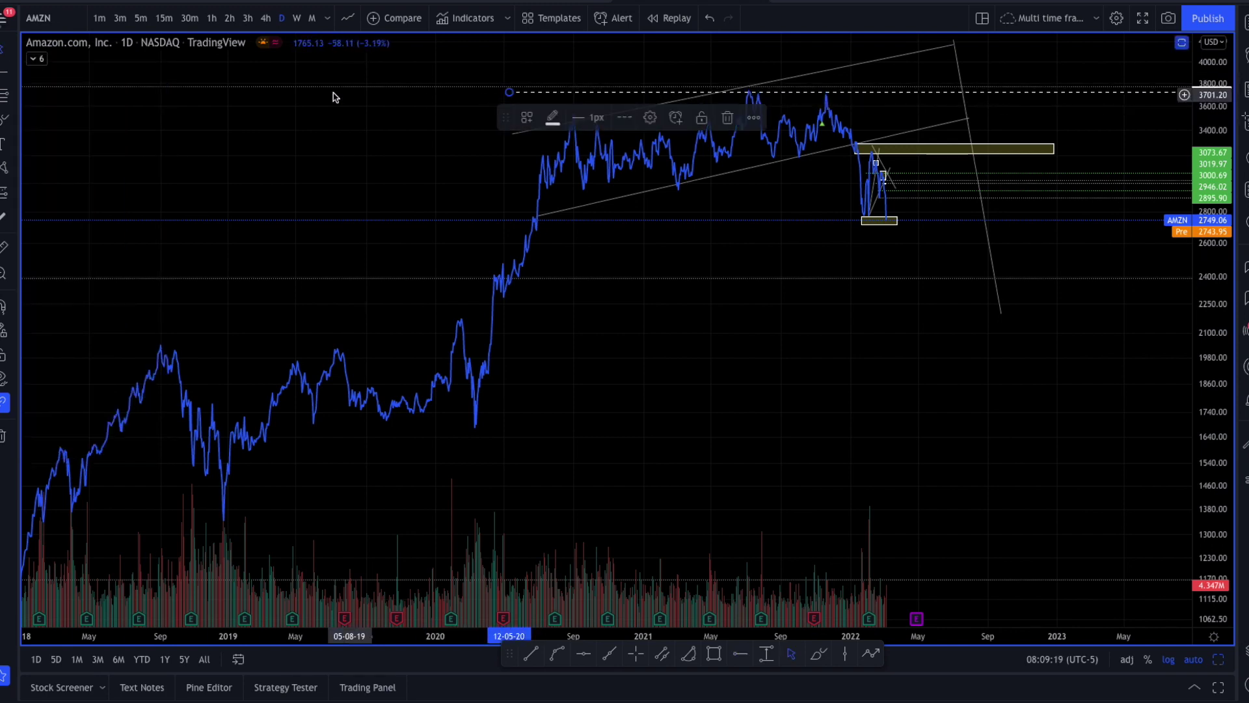
key("alt+h")
left_click_drag(525, 182, 513, 187)
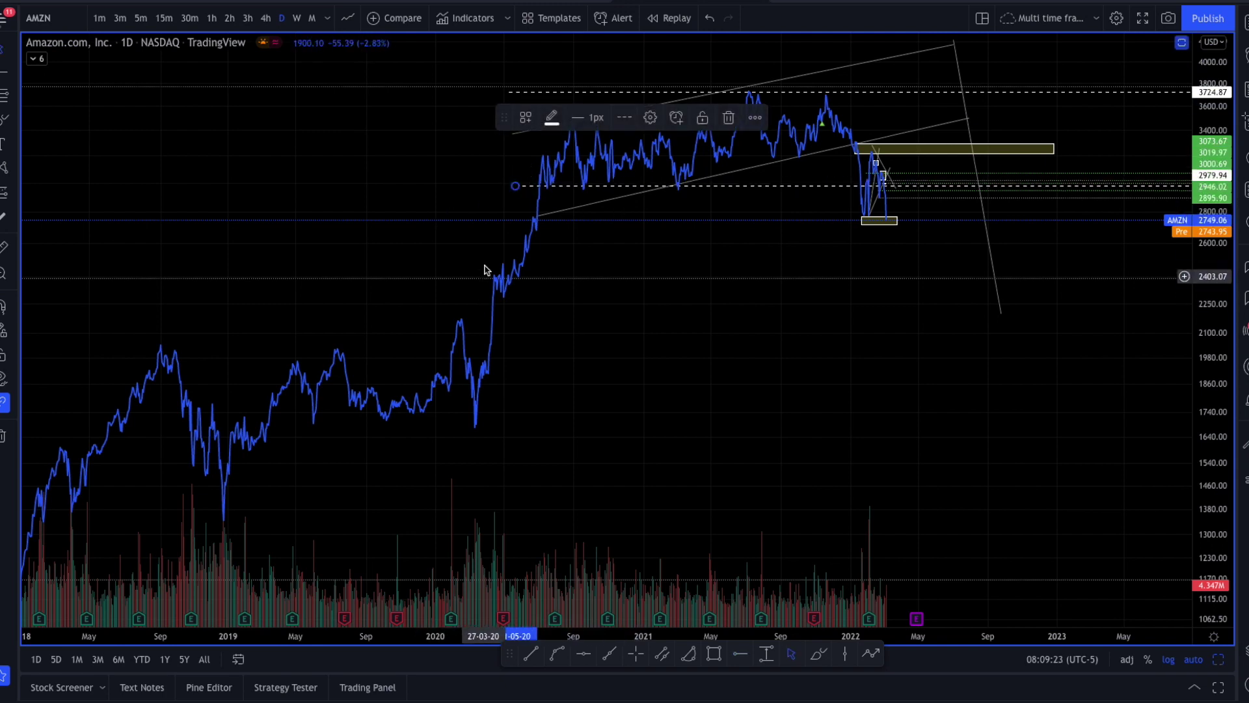
left_click(524, 83)
- Set the cursor to Cross, move the drawing toolbar aside, and raise the dashed level
left_click(12, 54)
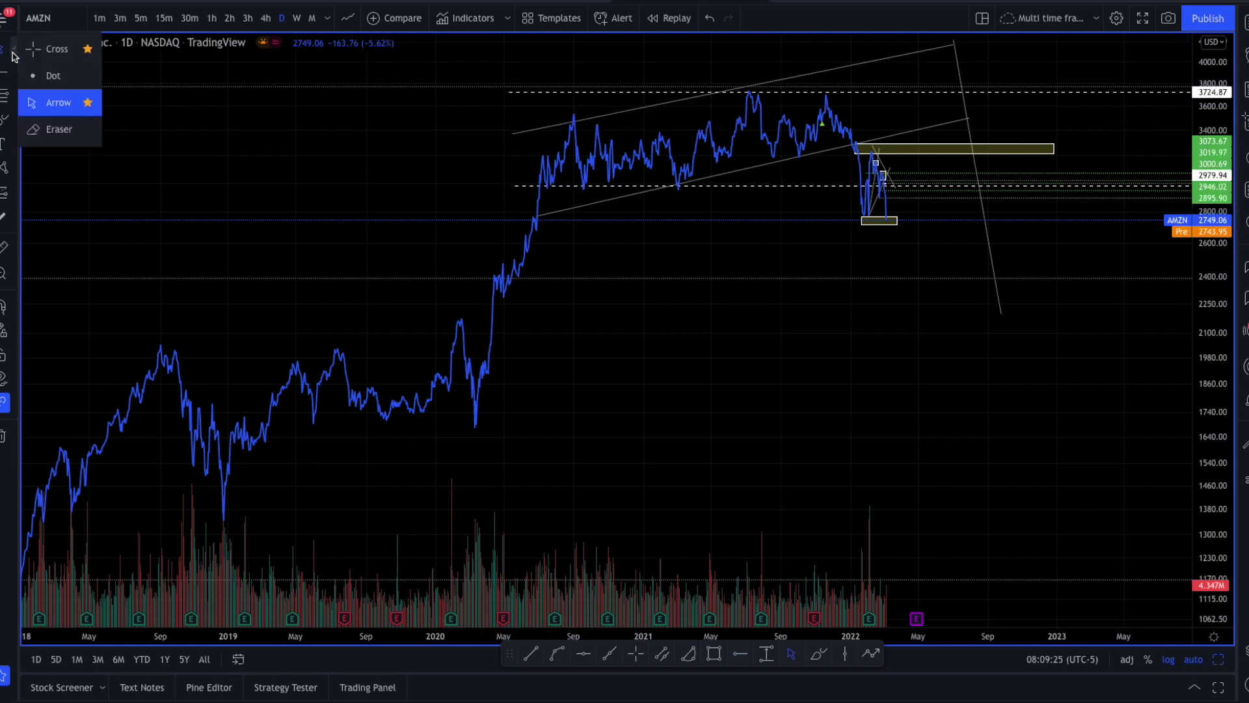
left_click(23, 55)
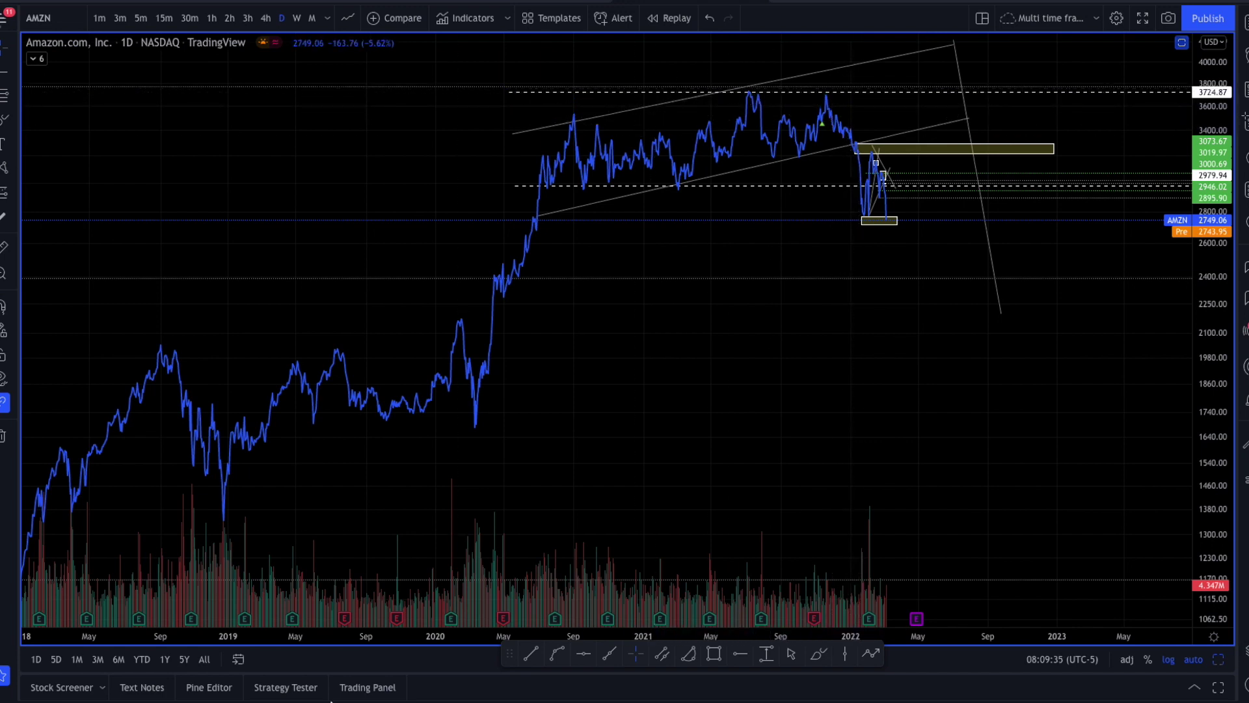
mouse_move(514, 662)
left_mouse_down()
mouse_move(229, 280)
mouse_move(80, 118)
left_mouse_up()
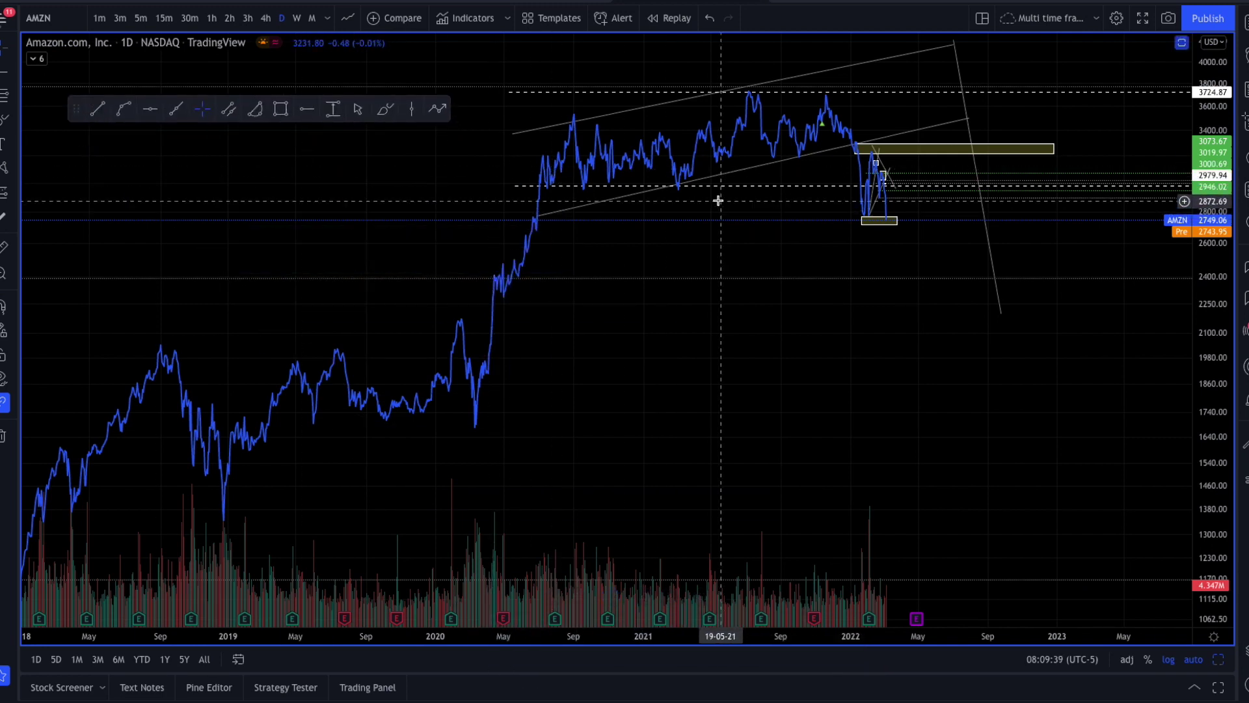
left_click_drag(696, 188, 697, 116)
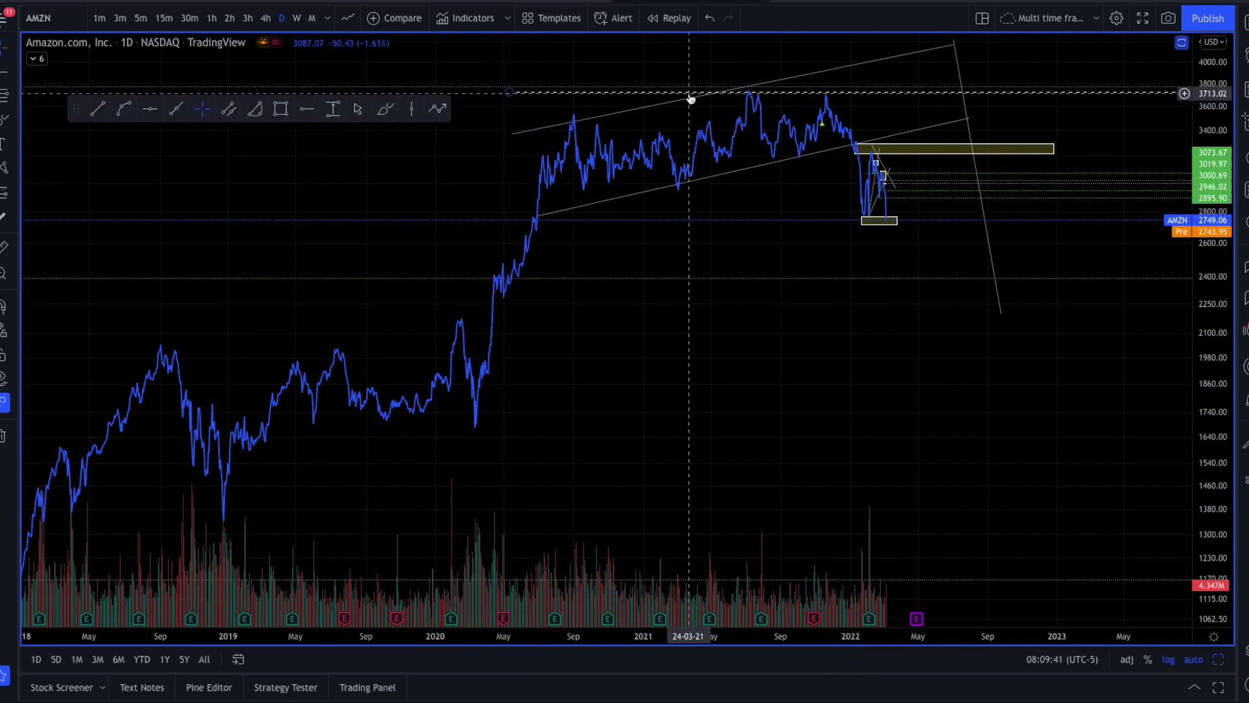
- Show AMZN on the 1-hour timeframe as candlesticks, focused on the most recent bars
left_click(265, 19)
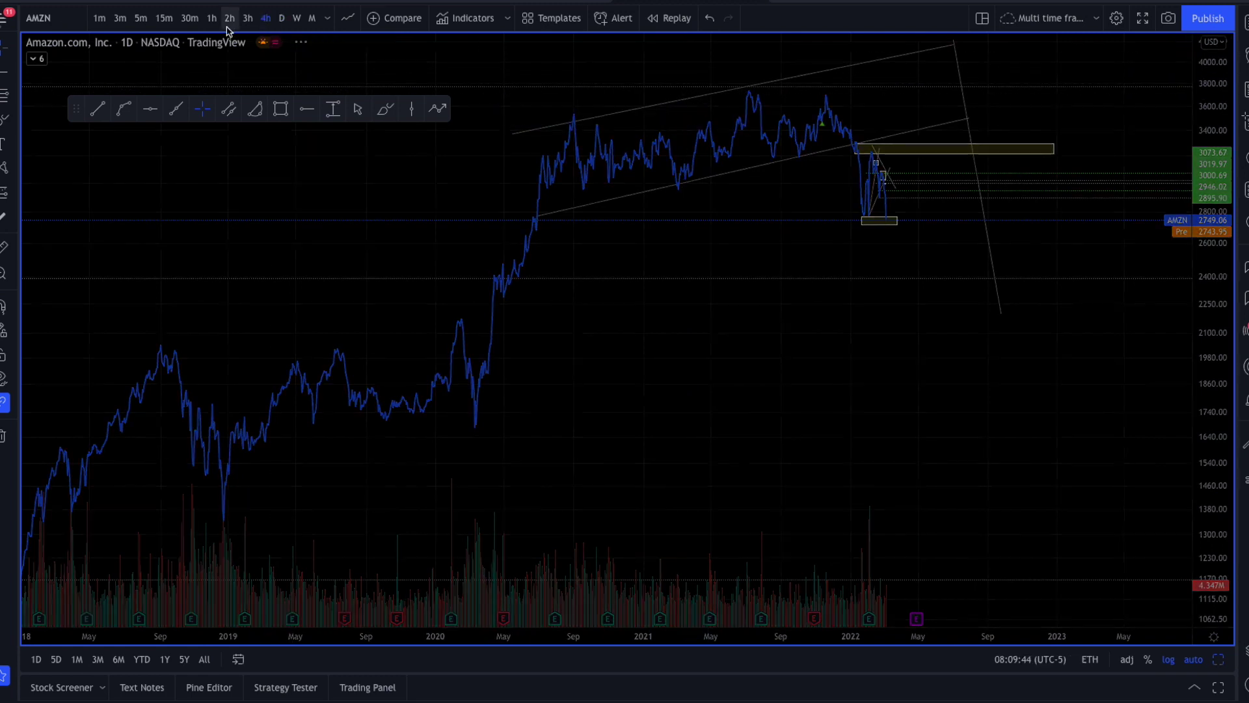
left_click(211, 18)
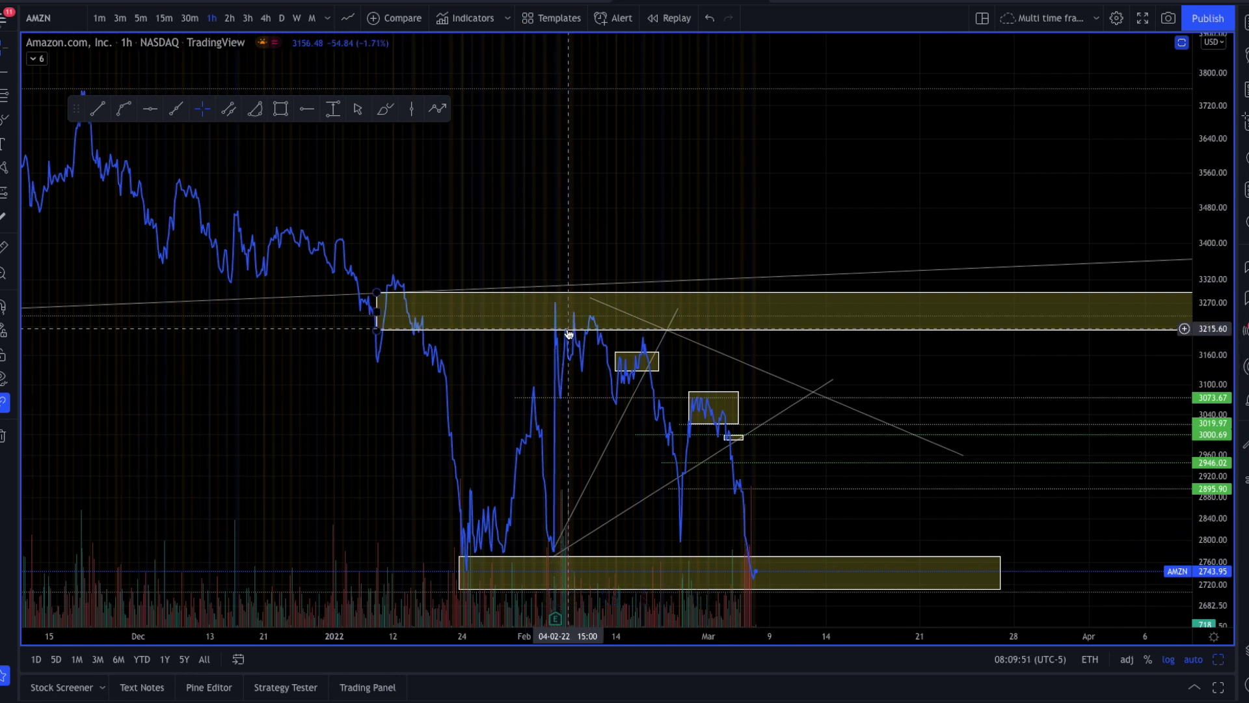
left_click(347, 17)
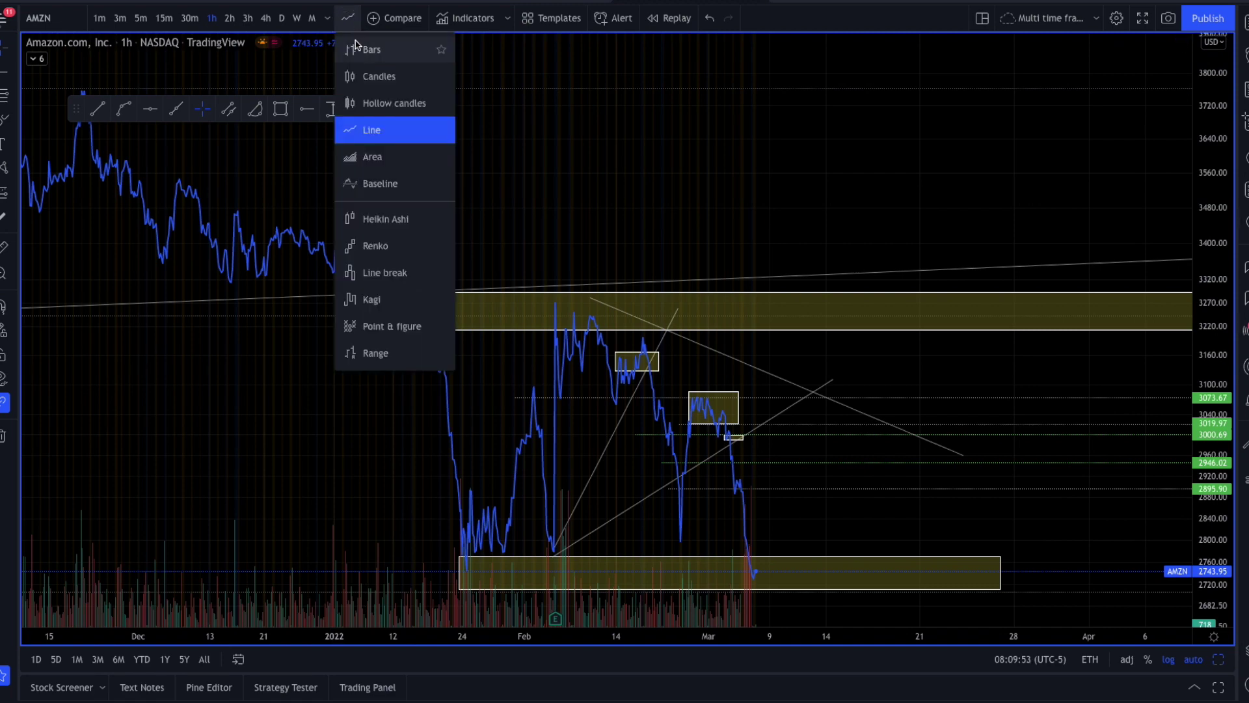
left_click(379, 77)
scroll(702, 125, "up", 3)
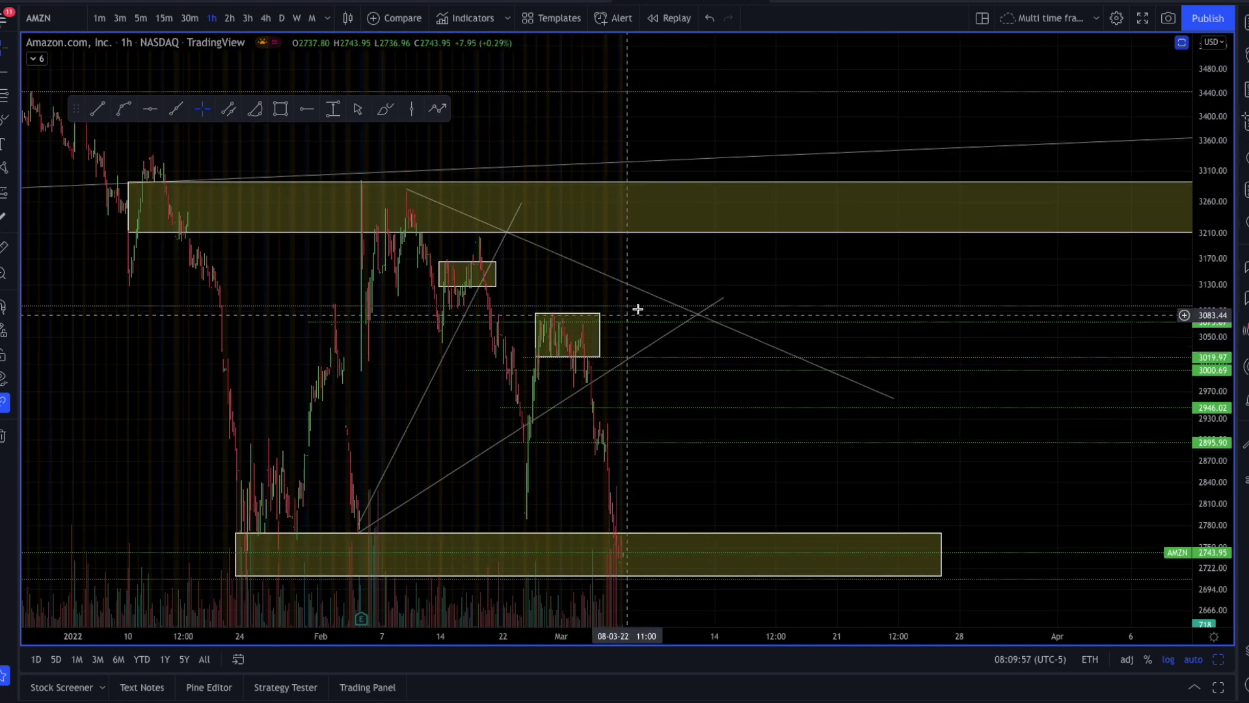
left_click_drag(685, 282, 923, 281)
scroll(923, 286, "up", 2)
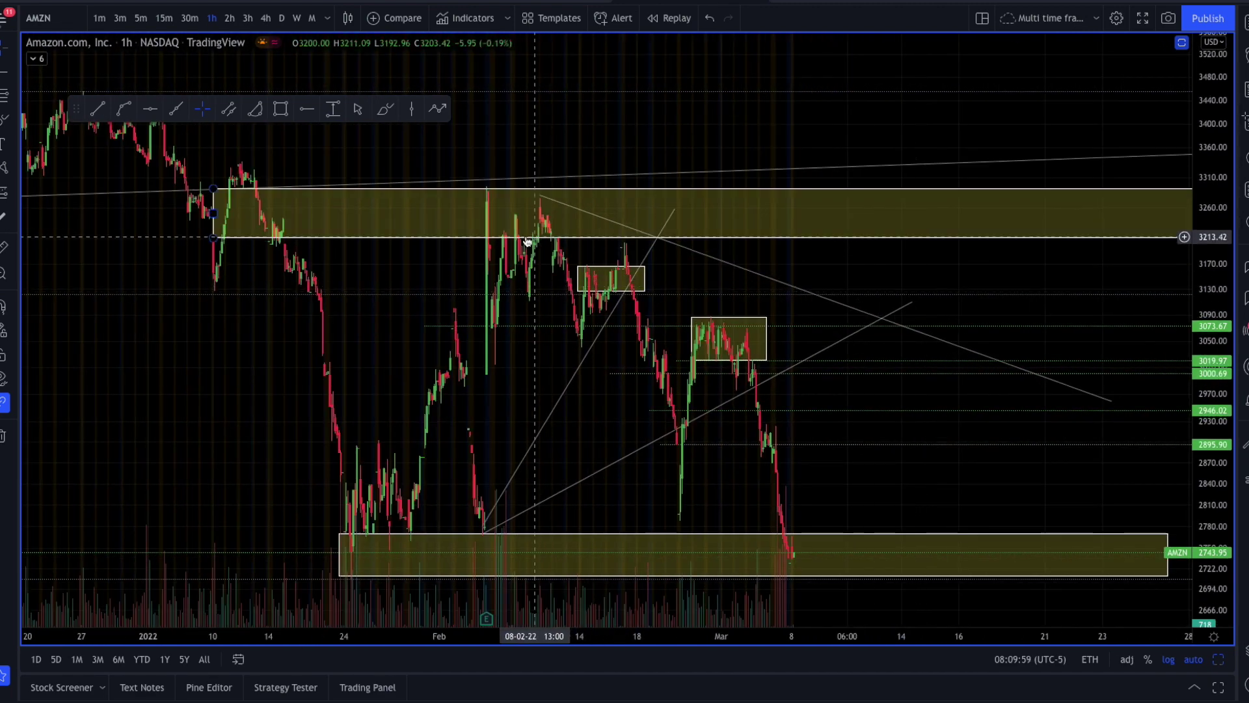
scroll(413, 284, "down", 2)
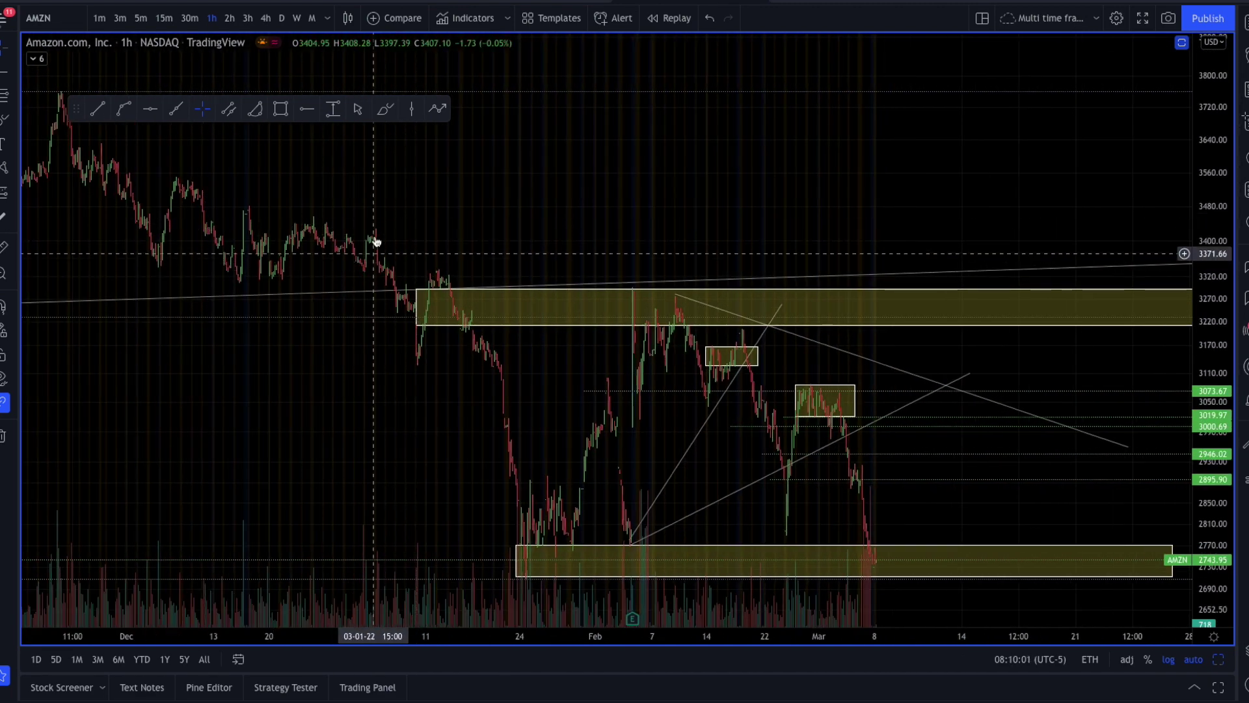
- Draw rectangles over the December consolidations near 3550 and 3420
scroll(485, 270, "down", 1)
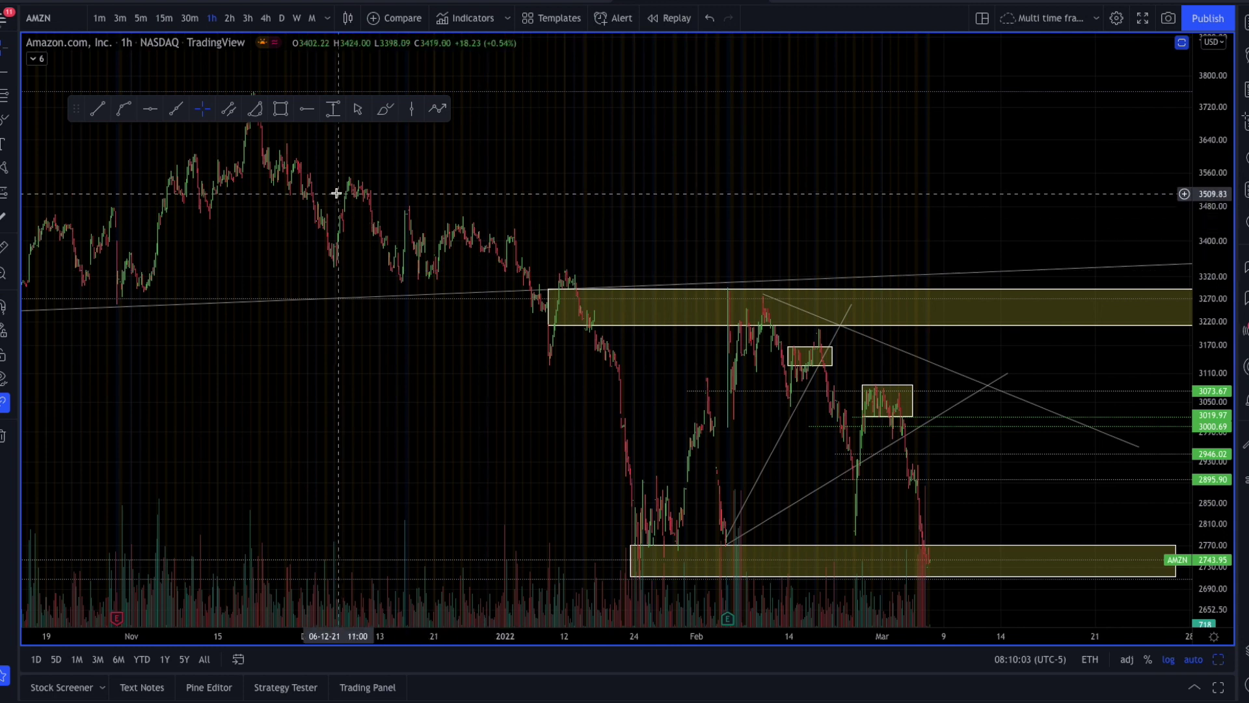
left_click(280, 108)
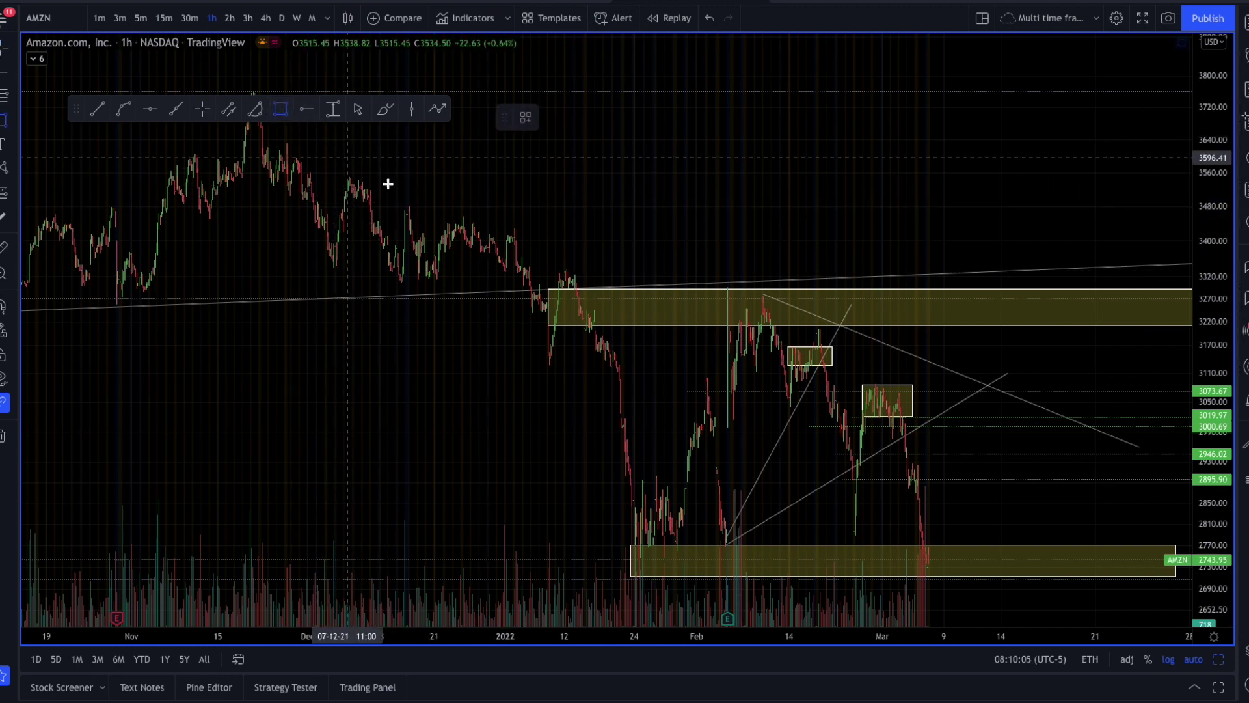
left_click_drag(323, 172, 543, 252)
left_click(281, 109)
left_click(649, 256)
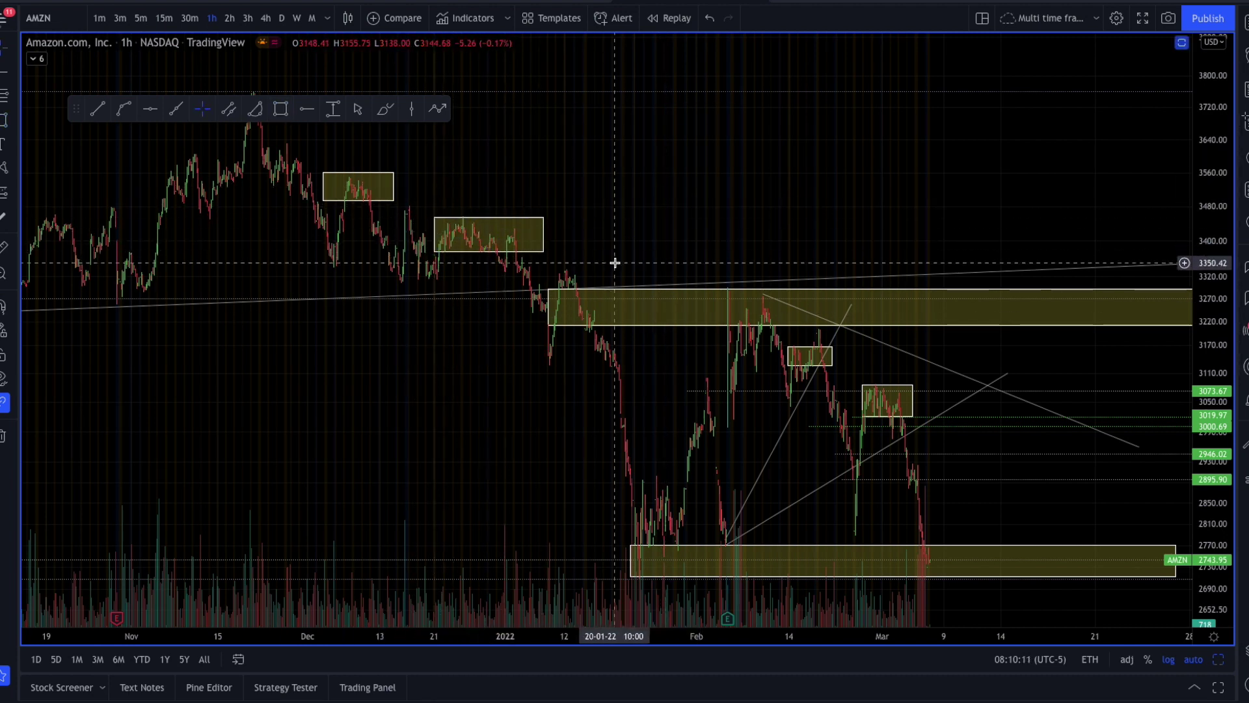
left_click_drag(729, 235, 601, 235)
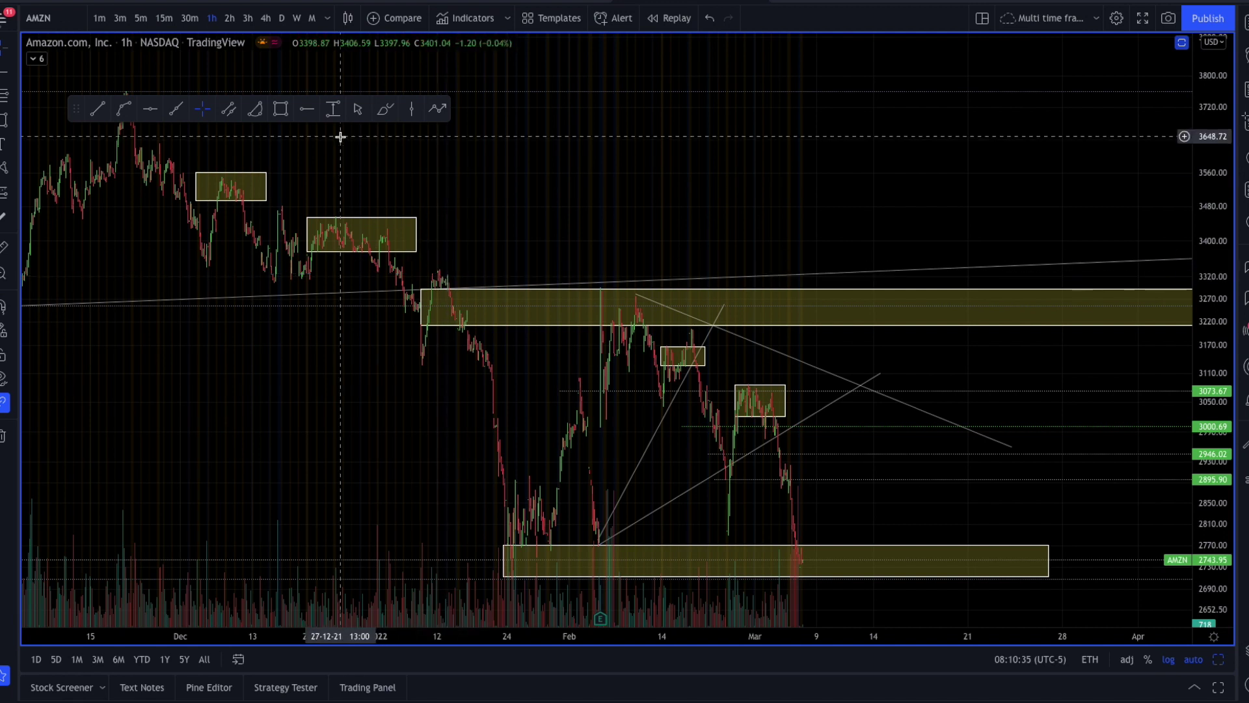
- In Line view, raise the big resistance box's top to about 3330, then restore candles
left_click(348, 18)
left_click(368, 130)
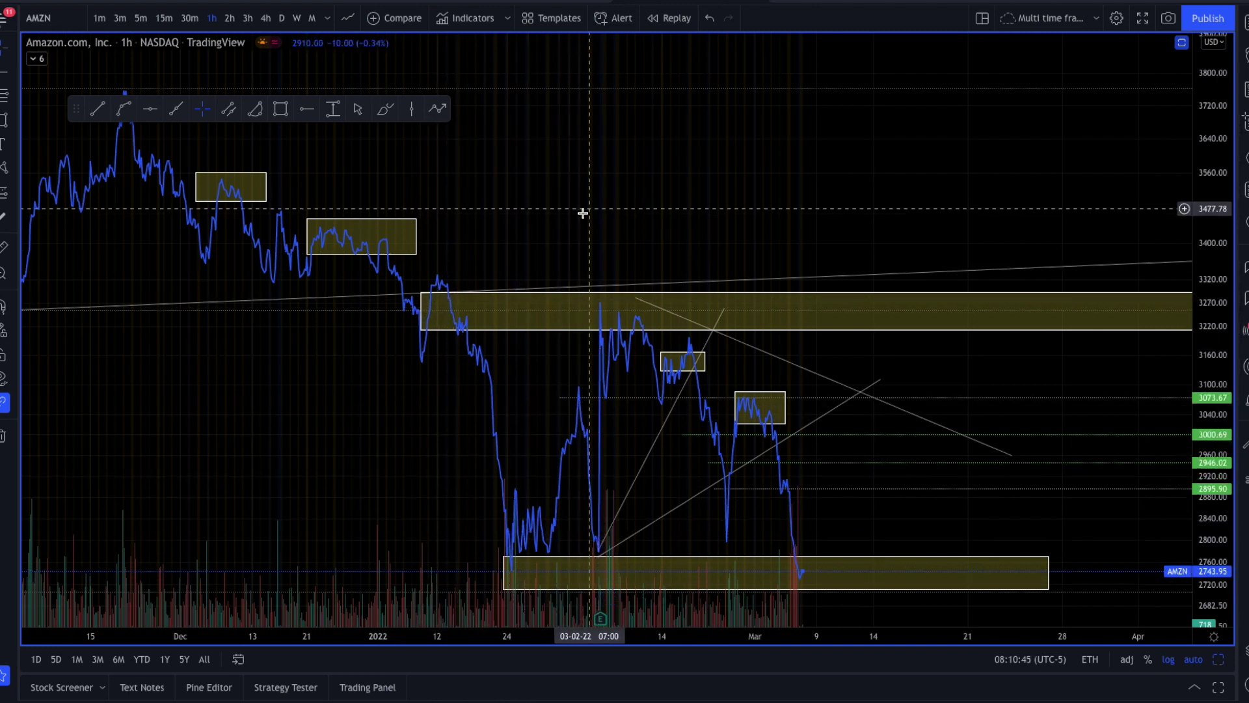
left_click_drag(416, 299, 415, 275)
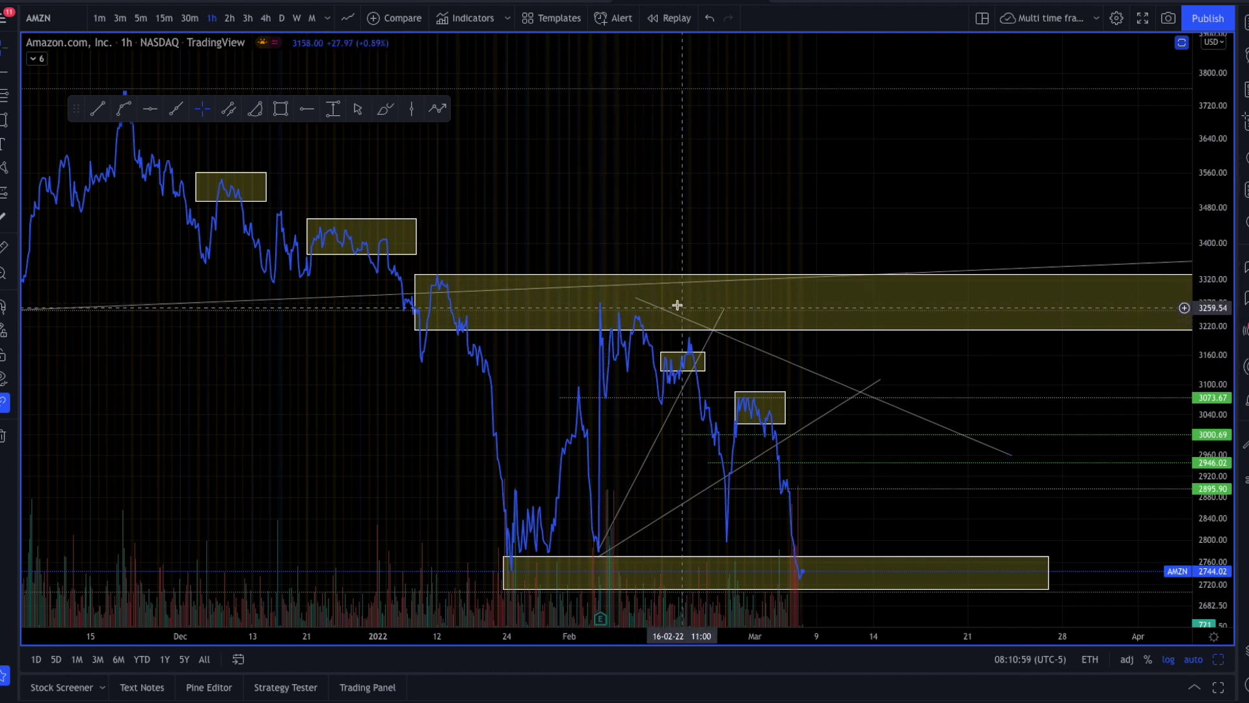
left_click(347, 17)
left_click(364, 76)
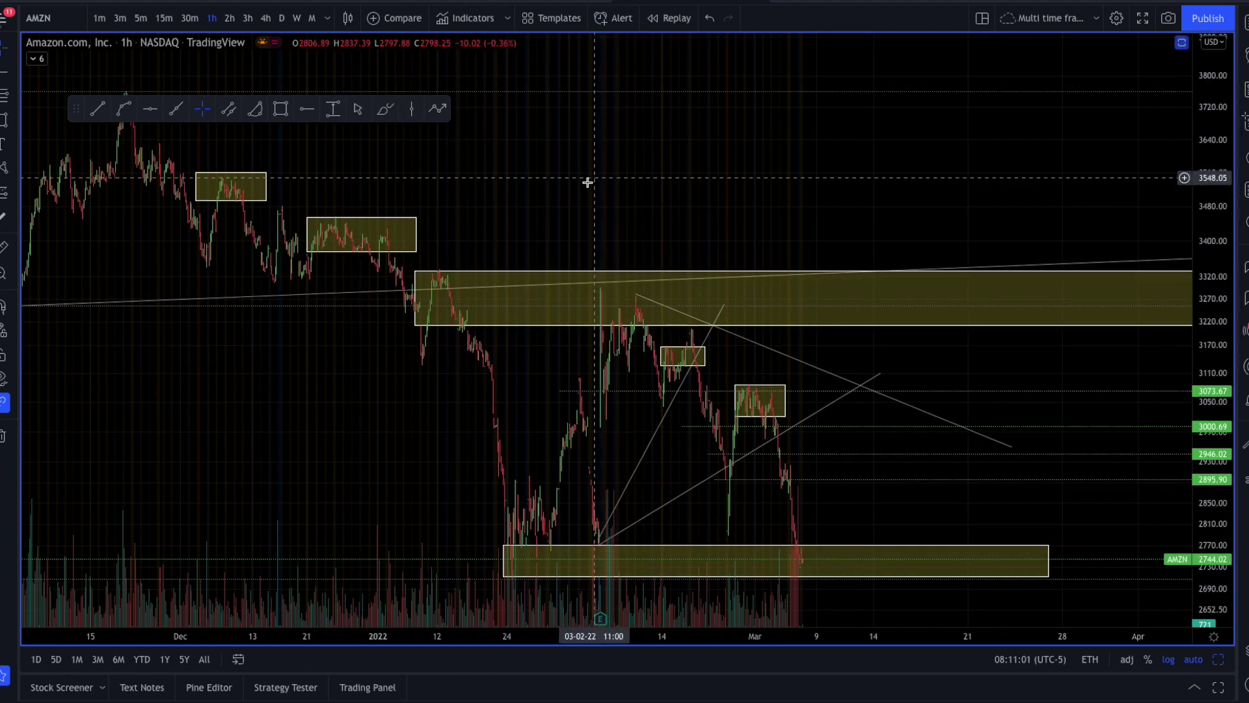
scroll(580, 260, "up", 2)
- Extend the small February box to late February and add a horizontal level at 3018.04
left_click_drag(617, 308, 669, 308)
scroll(610, 280, "up", 1)
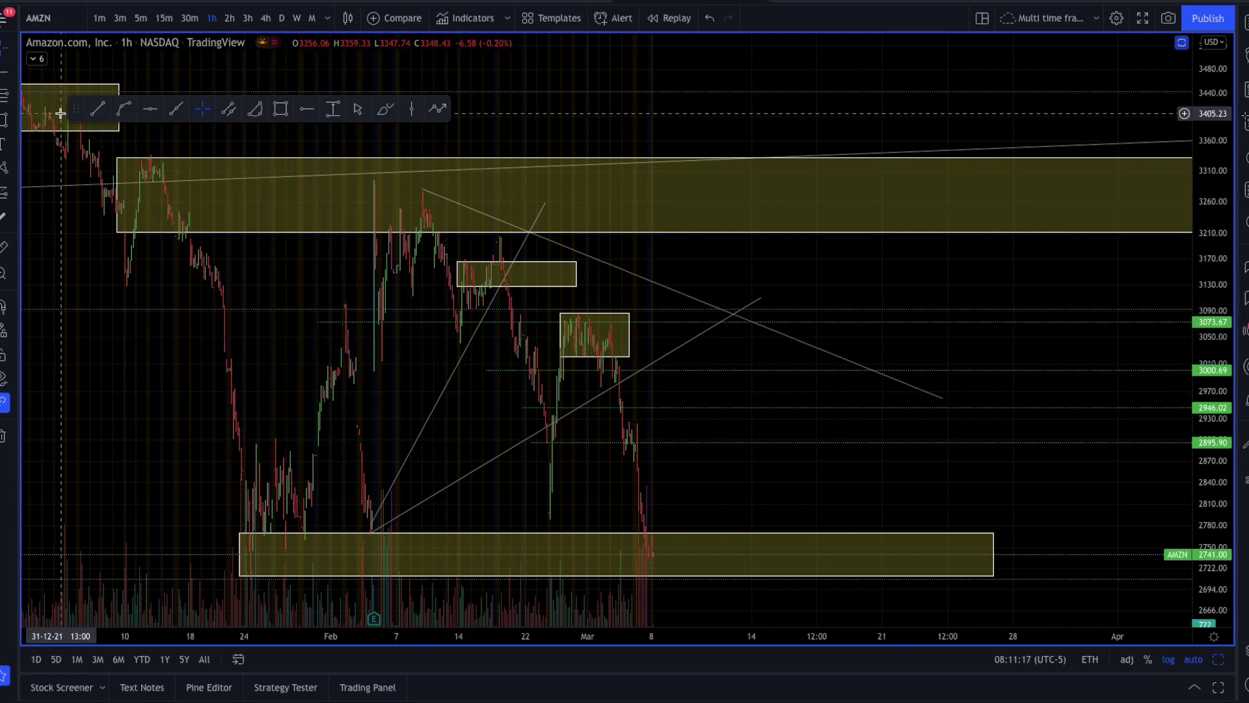
left_click(310, 111)
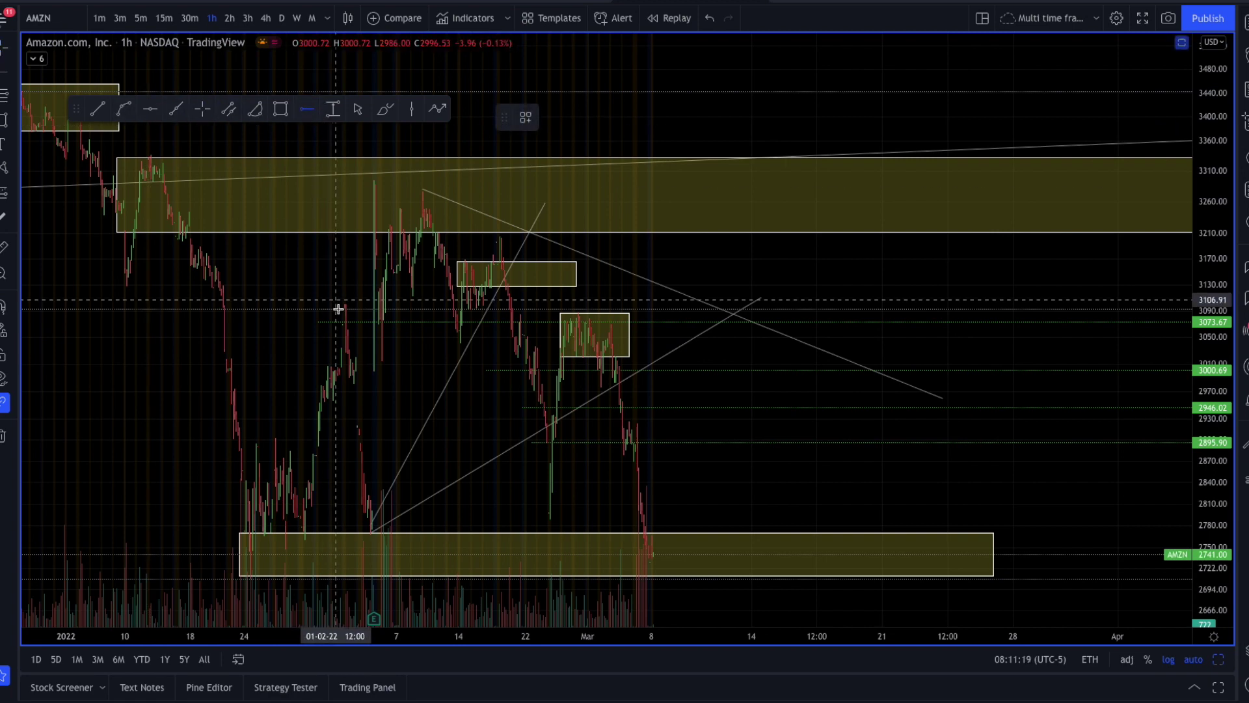
left_click(308, 357)
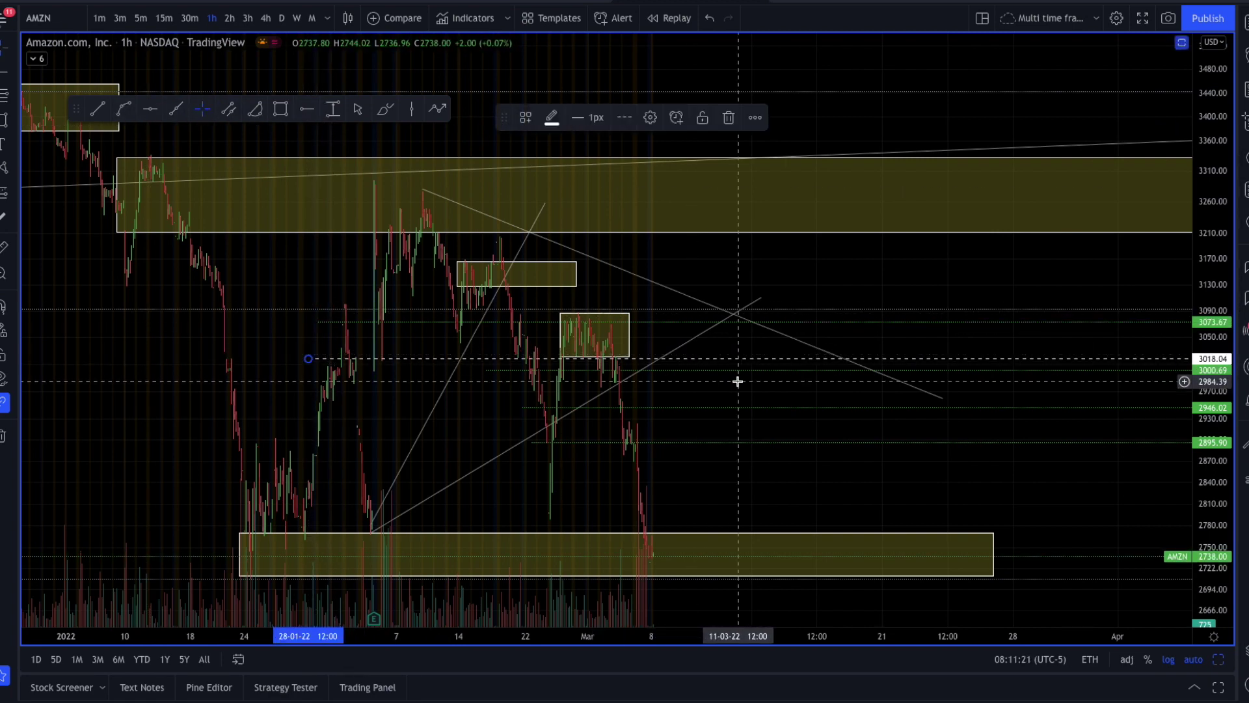
- Switch AMZN to the 15-minute timeframe, focused on the latest bars
left_click_drag(817, 379, 880, 392)
scroll(881, 392, "up", 3)
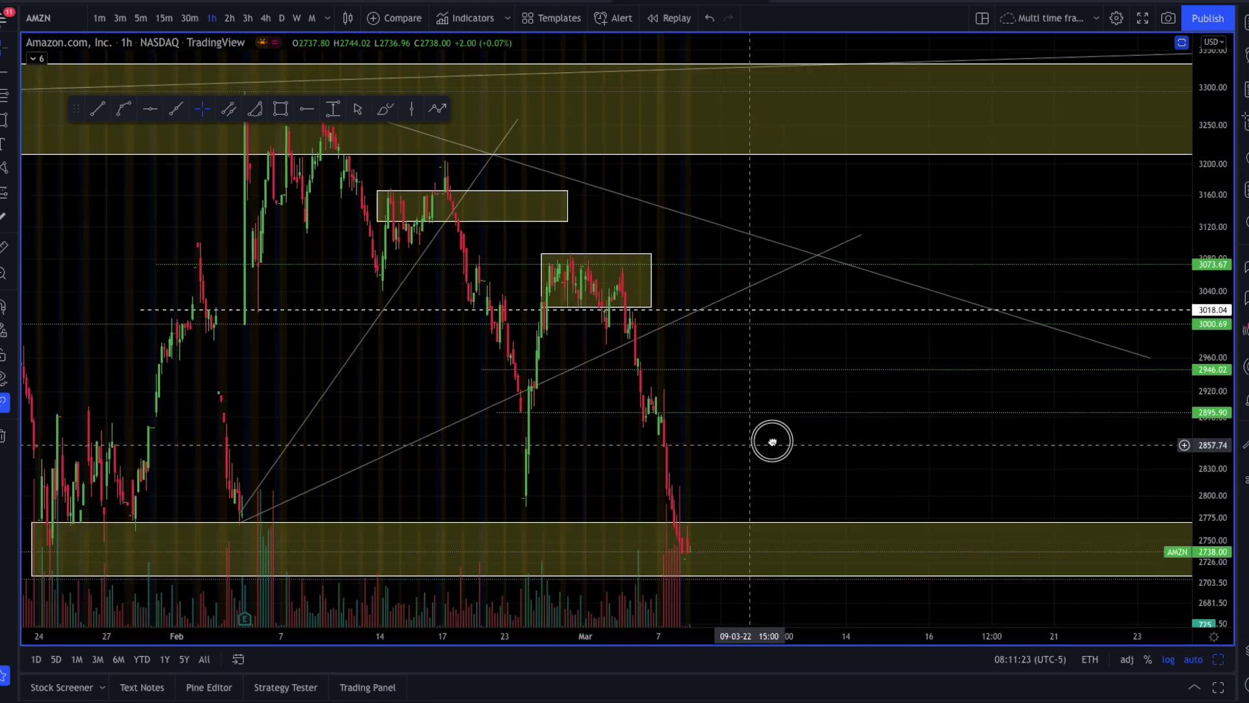
left_click(163, 18)
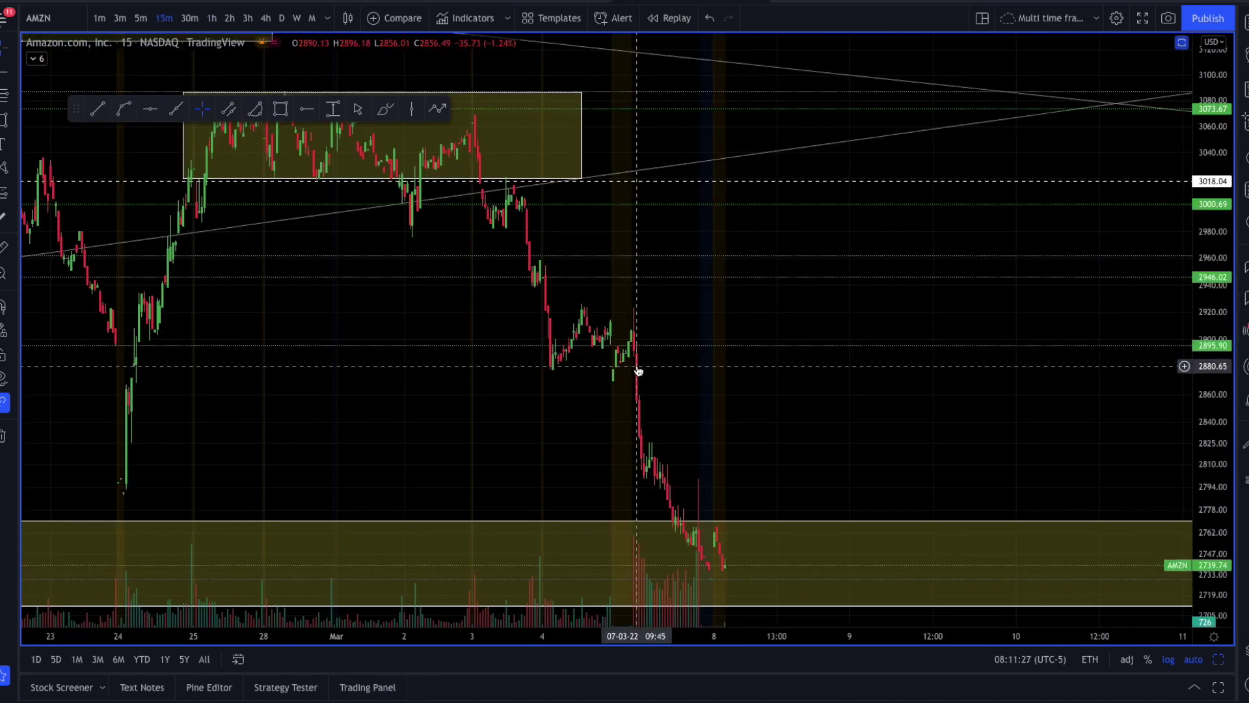
- Pan and zoom the 15-minute chart through January and February against the drawn zones
scroll(641, 333, "down", 3)
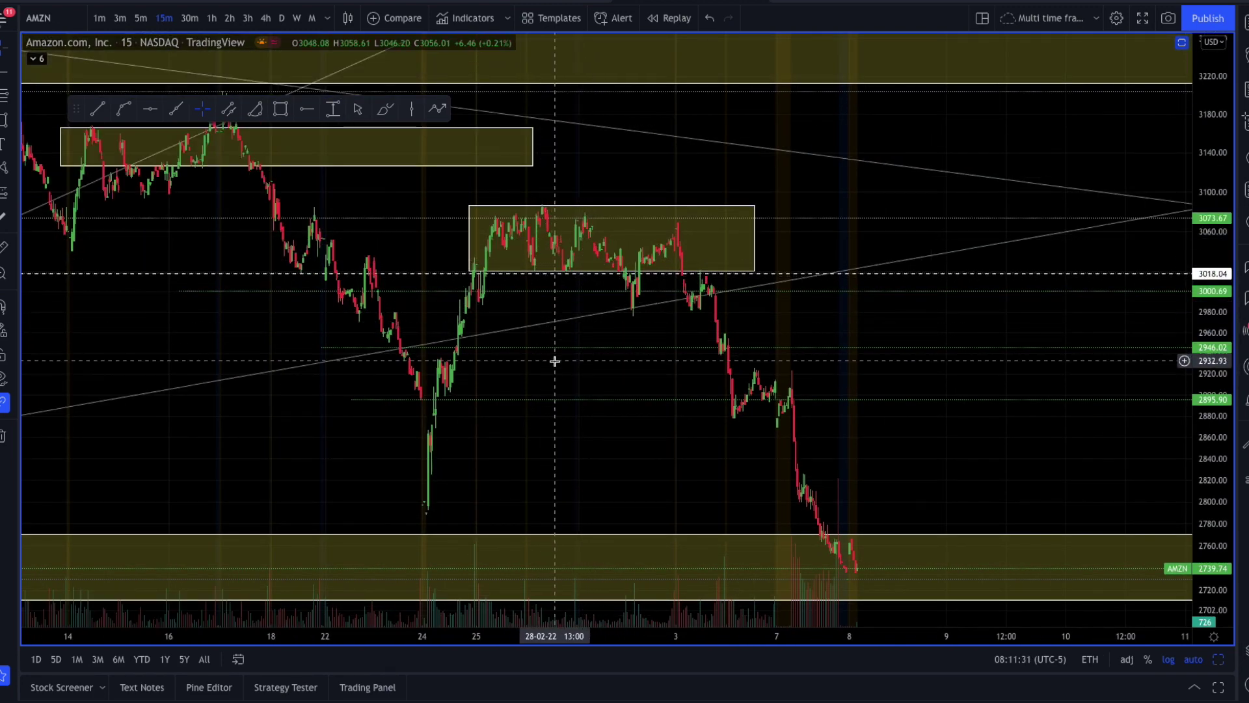
scroll(635, 278, "up", 1)
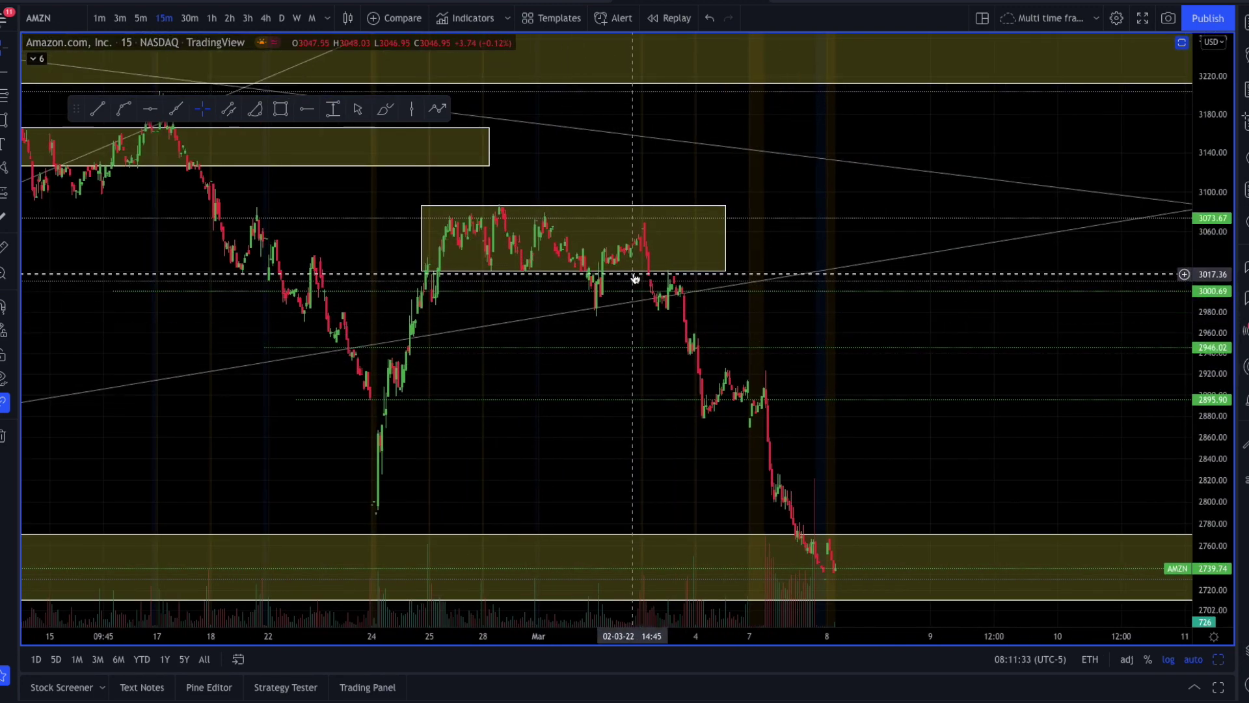
scroll(650, 293, "down", 5)
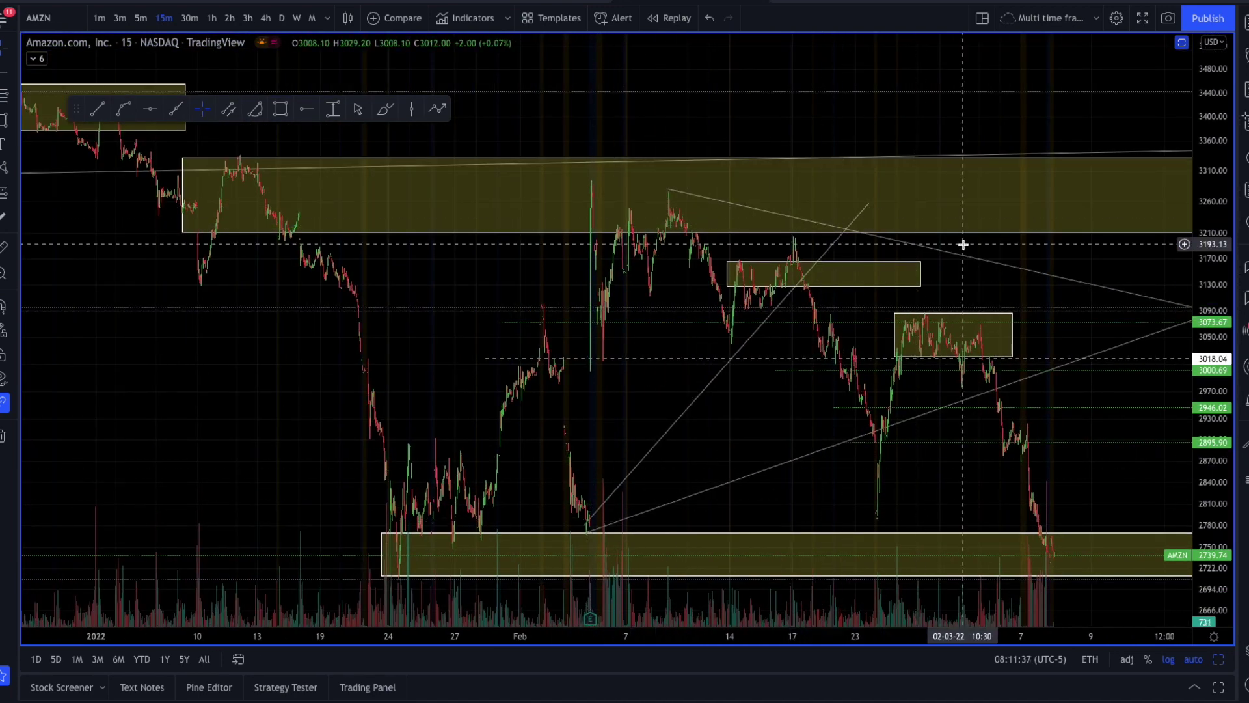
left_click_drag(962, 245, 792, 240)
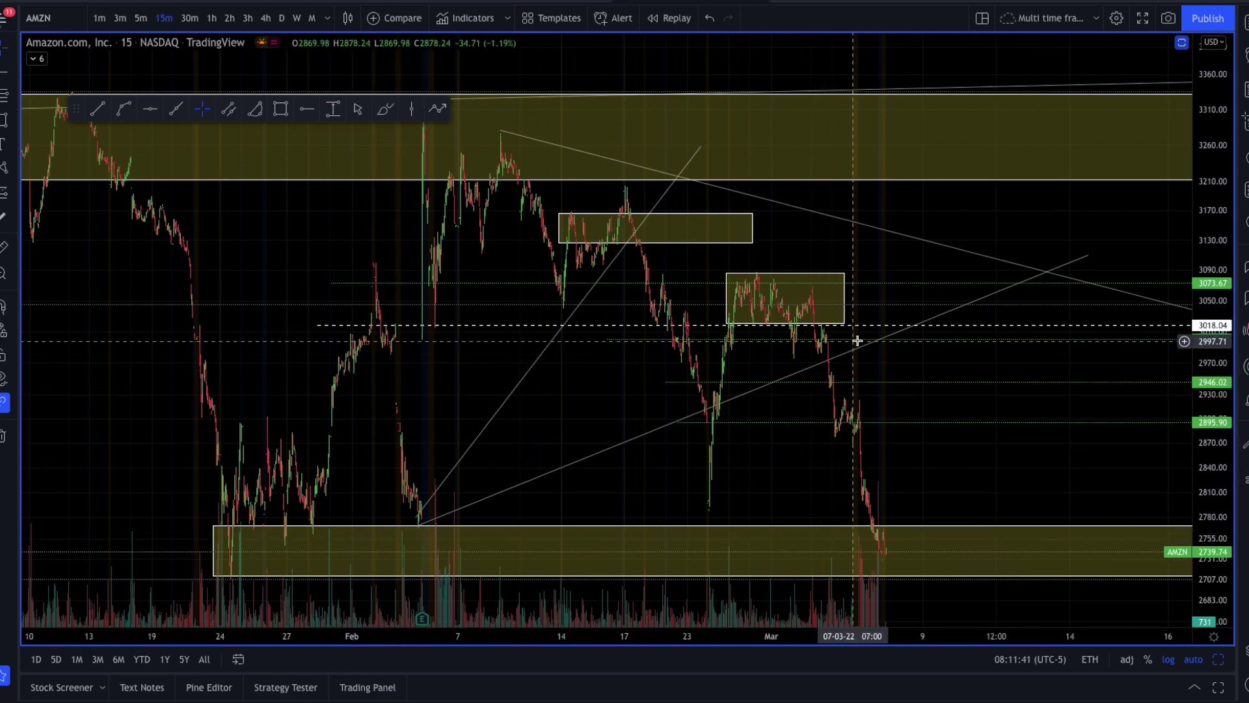
scroll(909, 351, "up", 2)
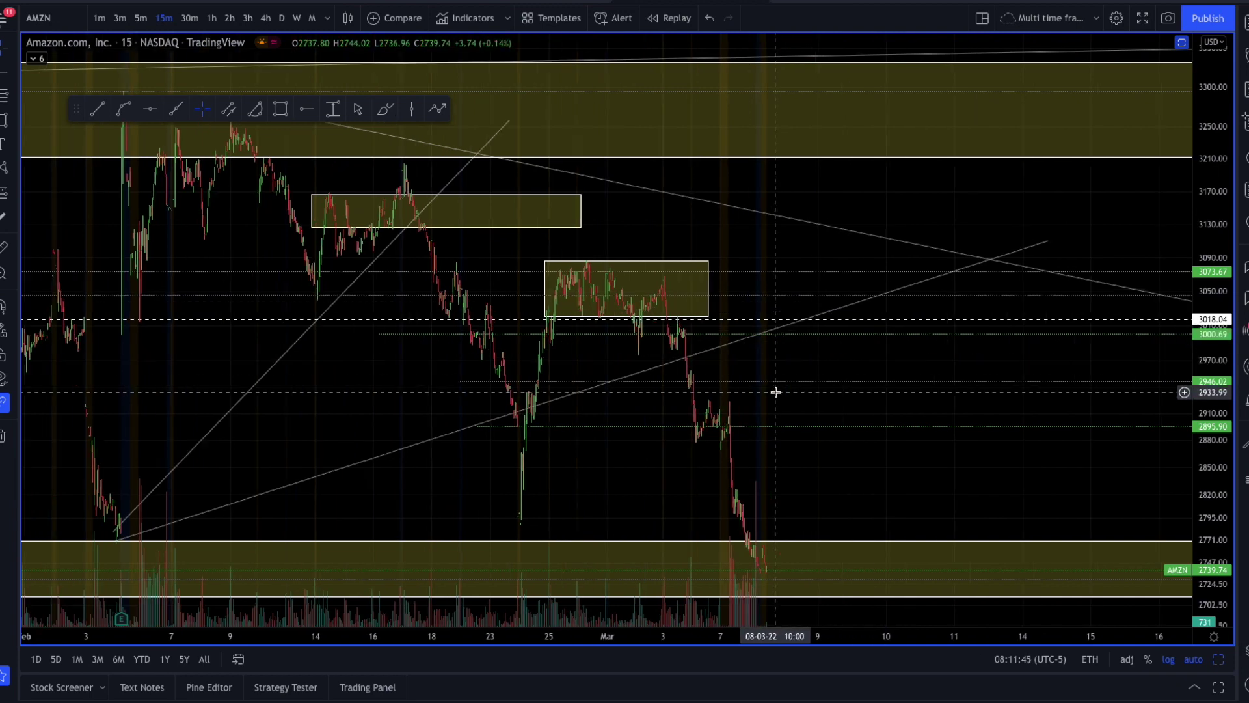
scroll(772, 391, "up", 2)
left_click_drag(713, 398, 842, 398)
scroll(842, 398, "up", 2)
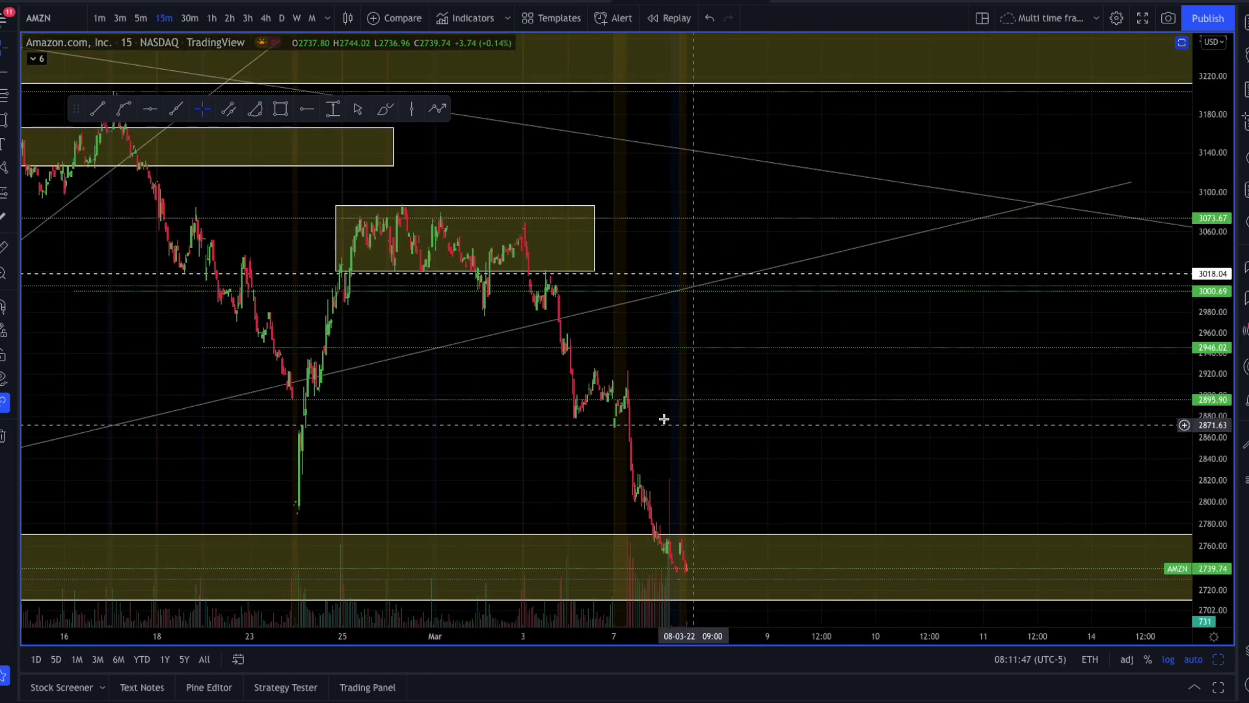
left_click_drag(888, 440, 982, 446)
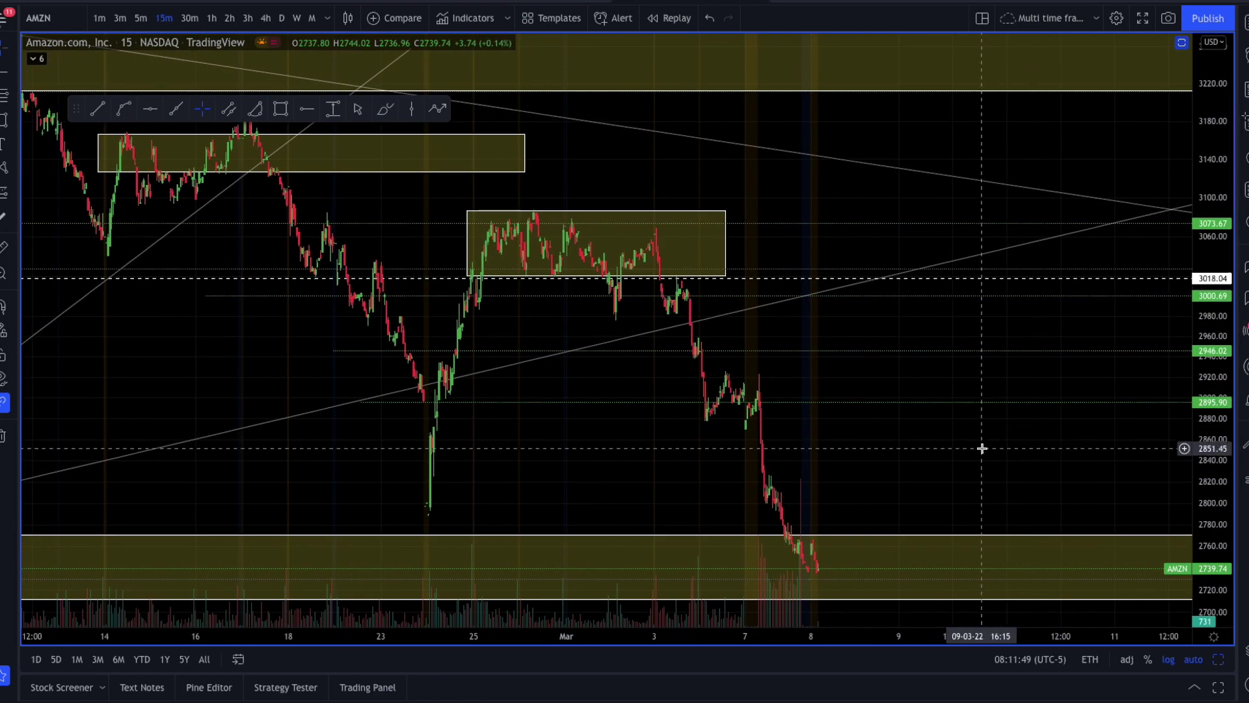
scroll(982, 446, "up", 2)
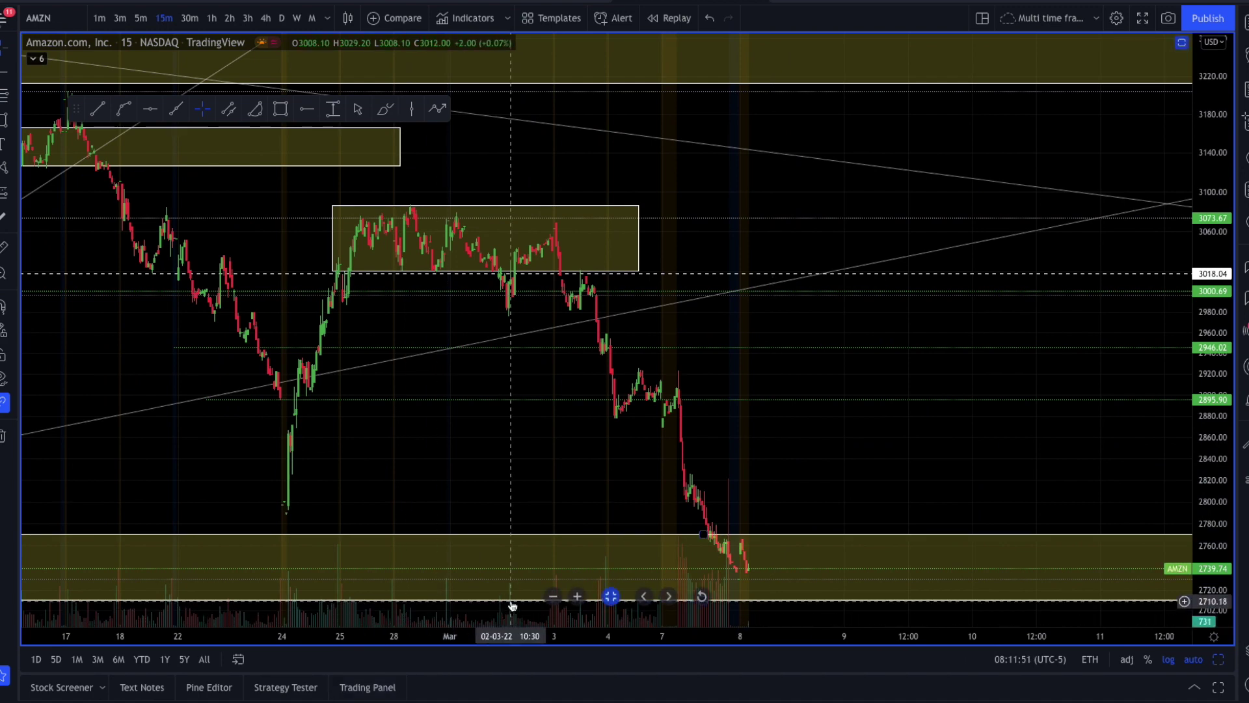
scroll(511, 599, "up", 2)
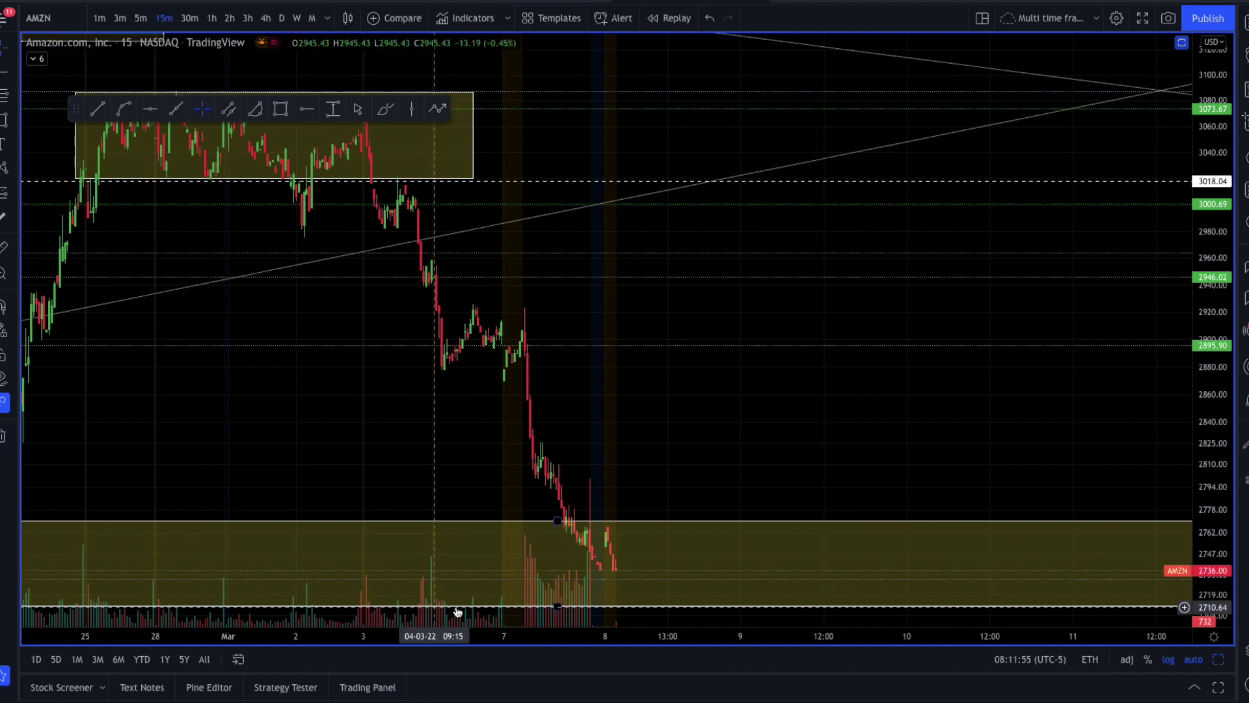
- Select the lower support box reaching about 2708, then return to the daily timeframe
mouse_move(532, 589)
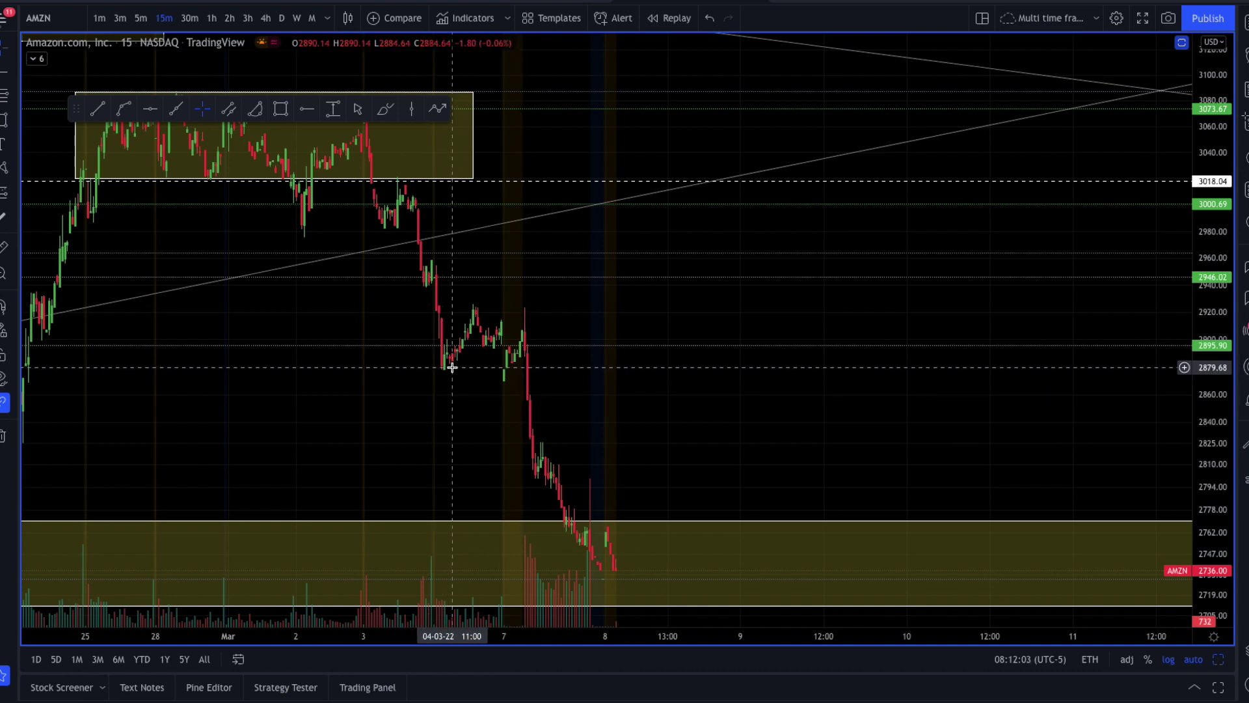
scroll(451, 366, "down", 1)
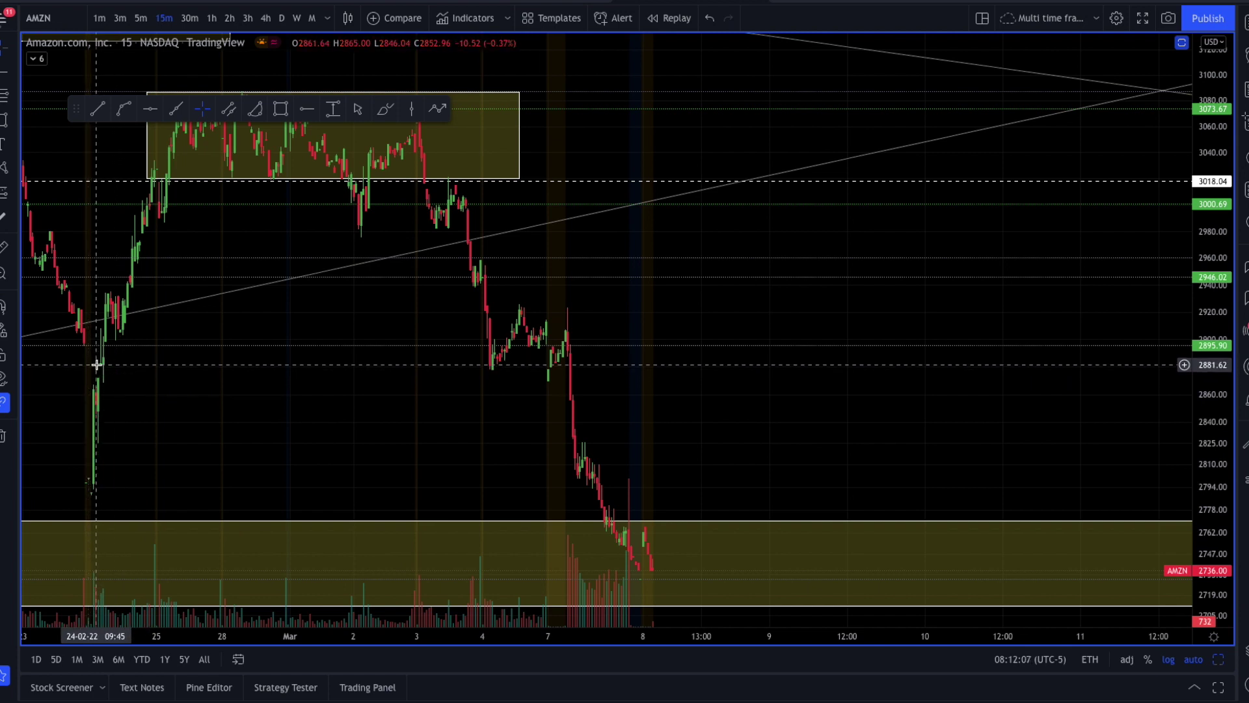
scroll(237, 393, "down", 1)
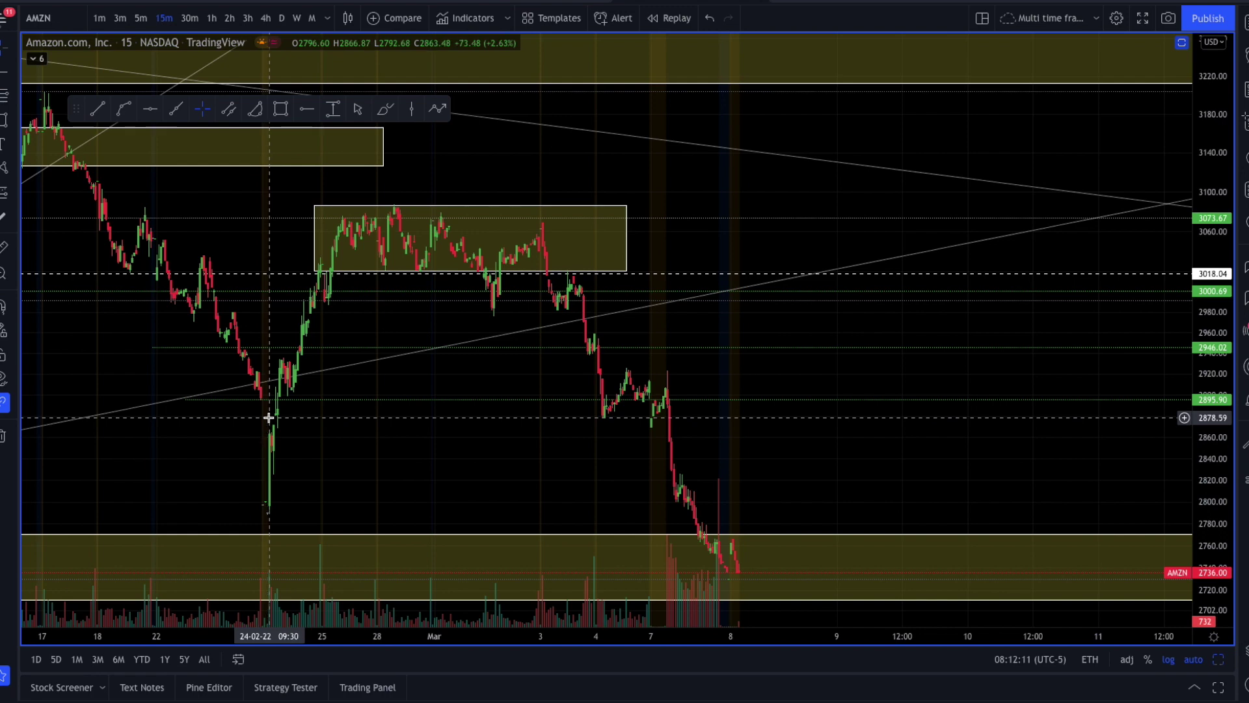
scroll(268, 417, "up", 1)
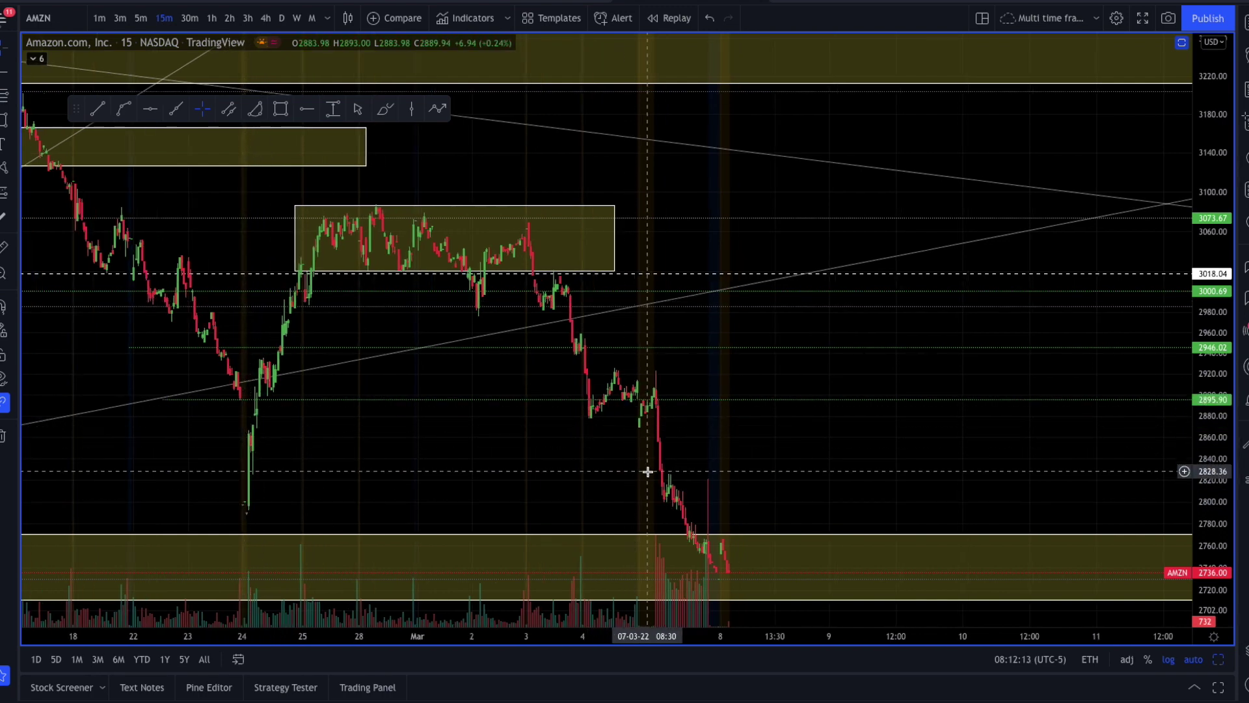
scroll(658, 445, "down", 3)
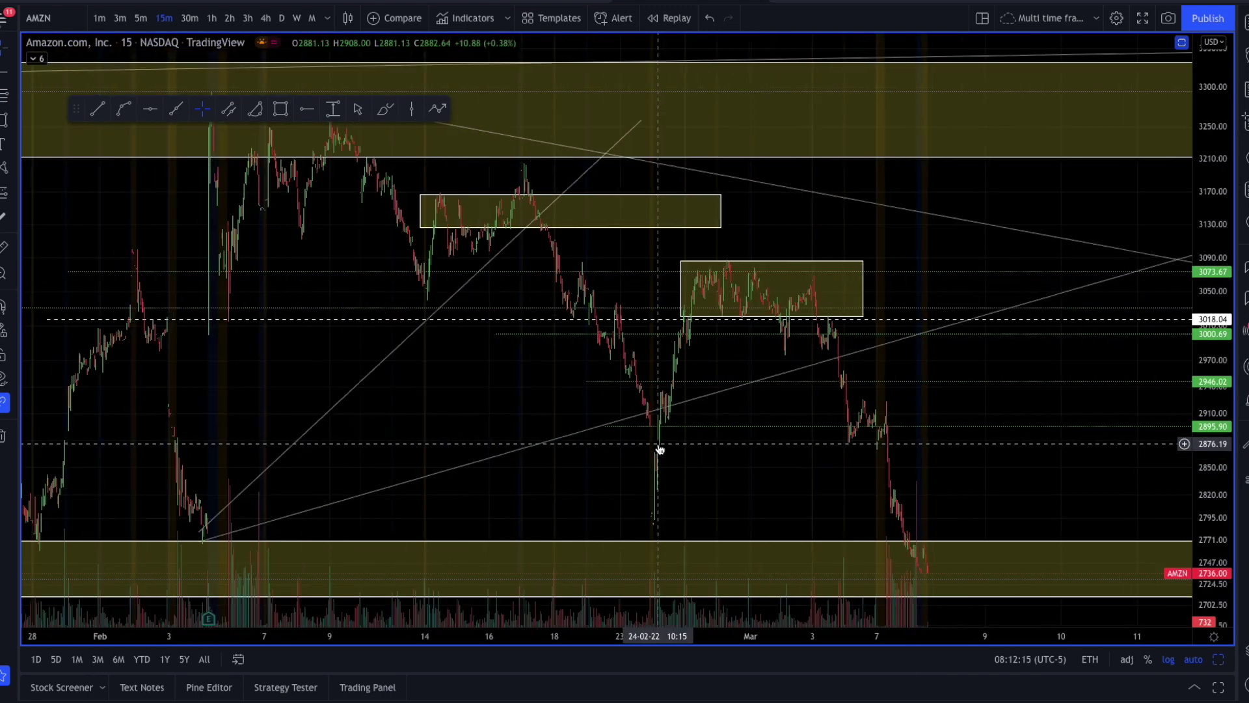
scroll(658, 444, "down", 2)
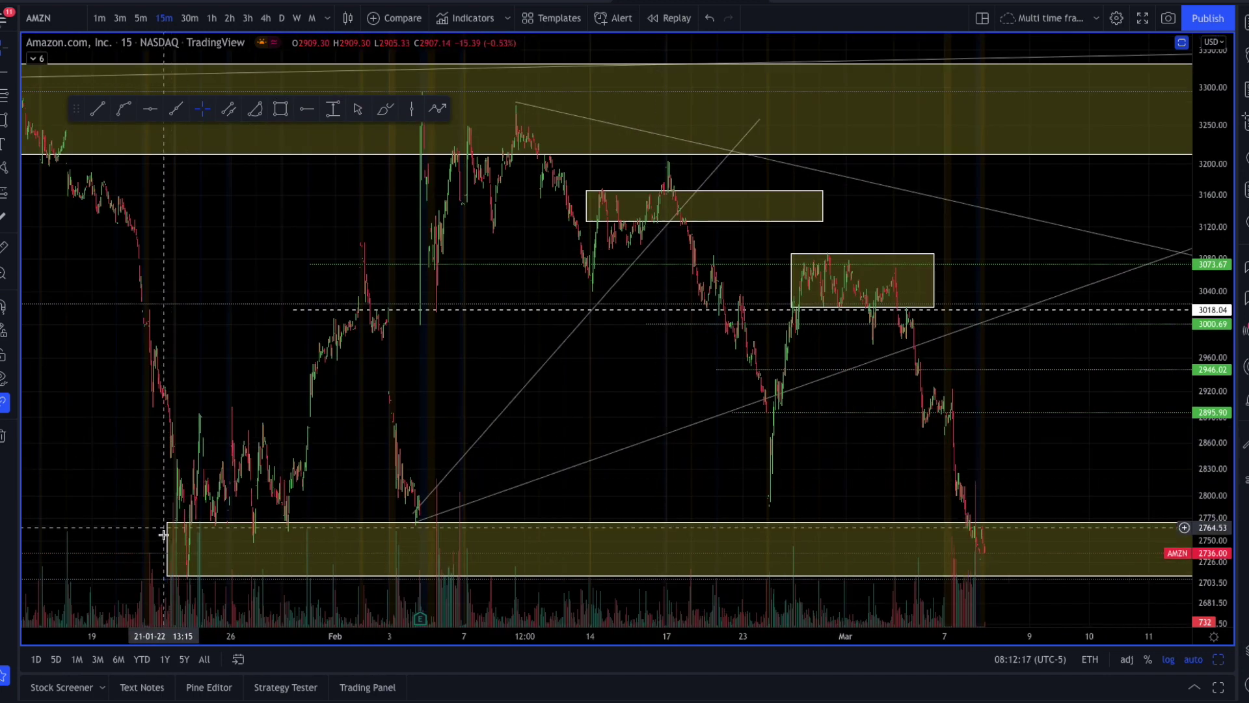
left_click(191, 576)
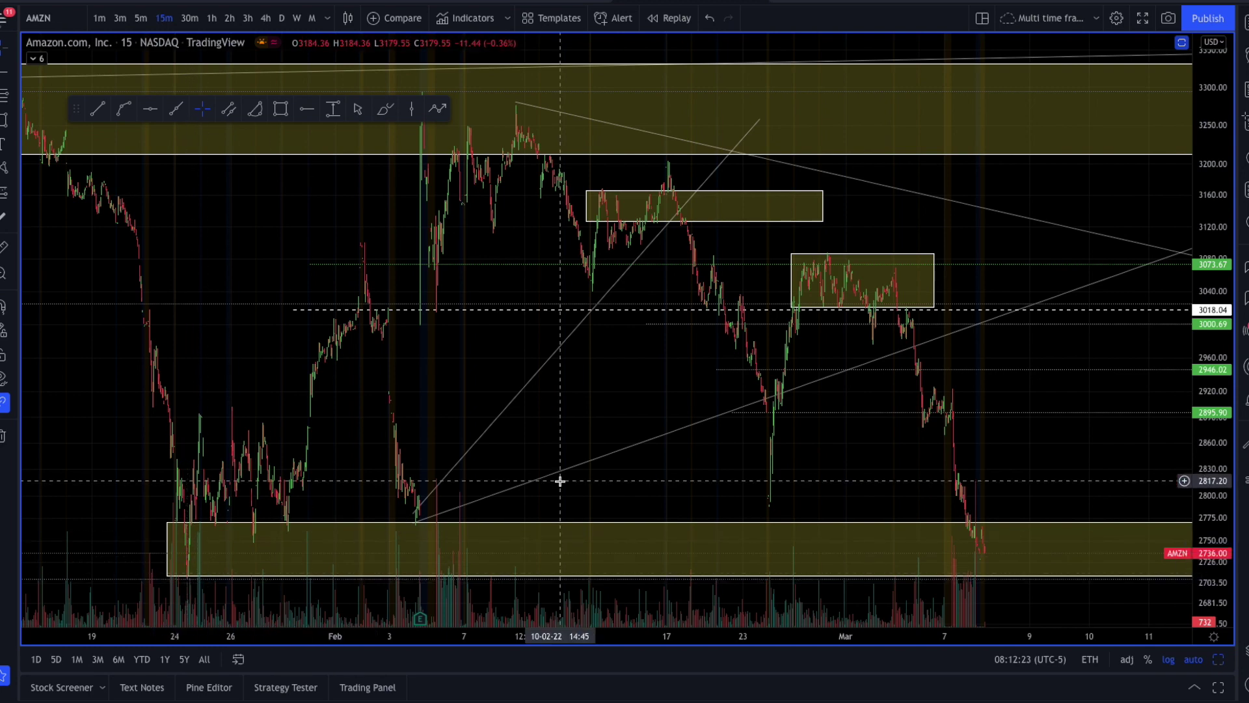
scroll(367, 80, "up", 2)
left_click(280, 22)
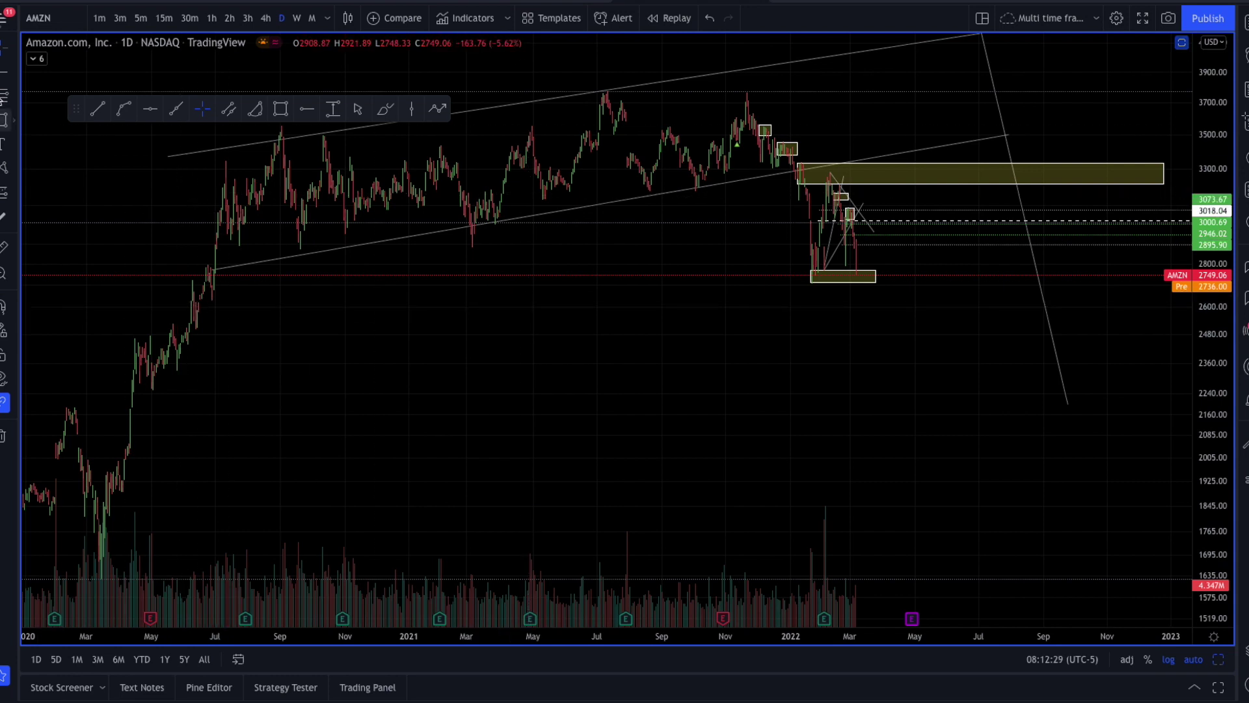
- Add a horizontal price level just below the lower support box on the daily chart
key("alt+h")
left_click(136, 299)
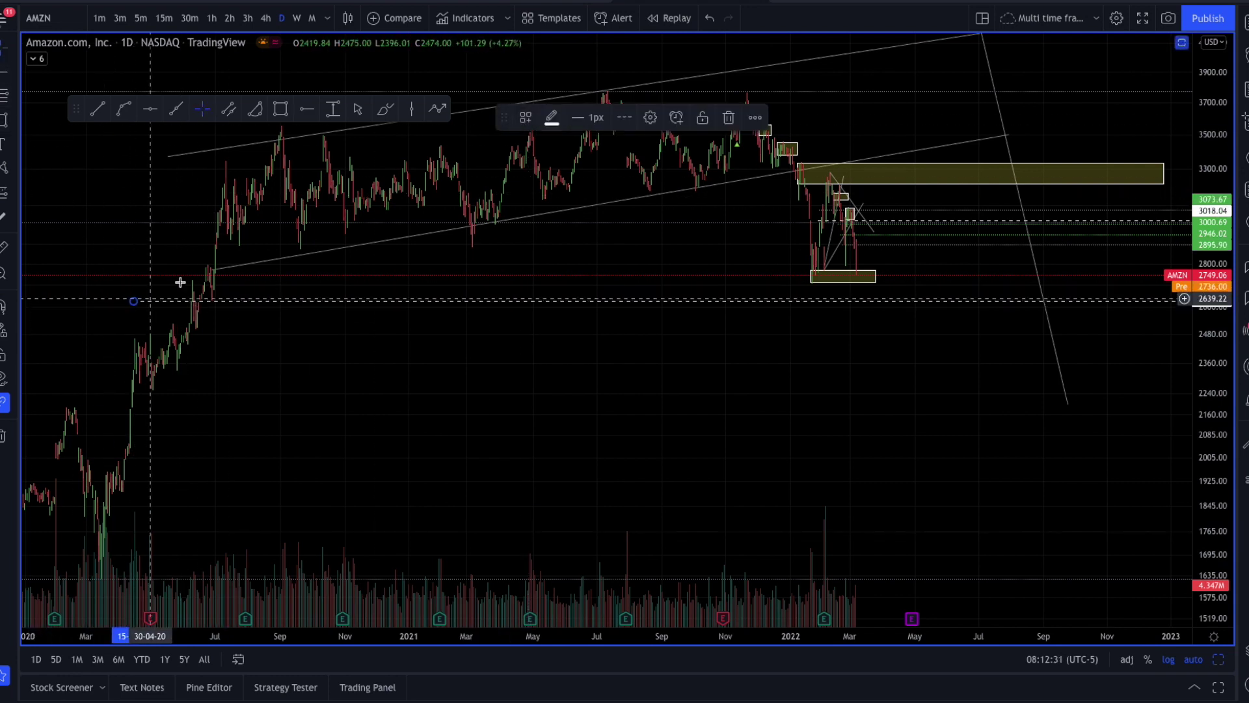
scroll(319, 254, "up", 5)
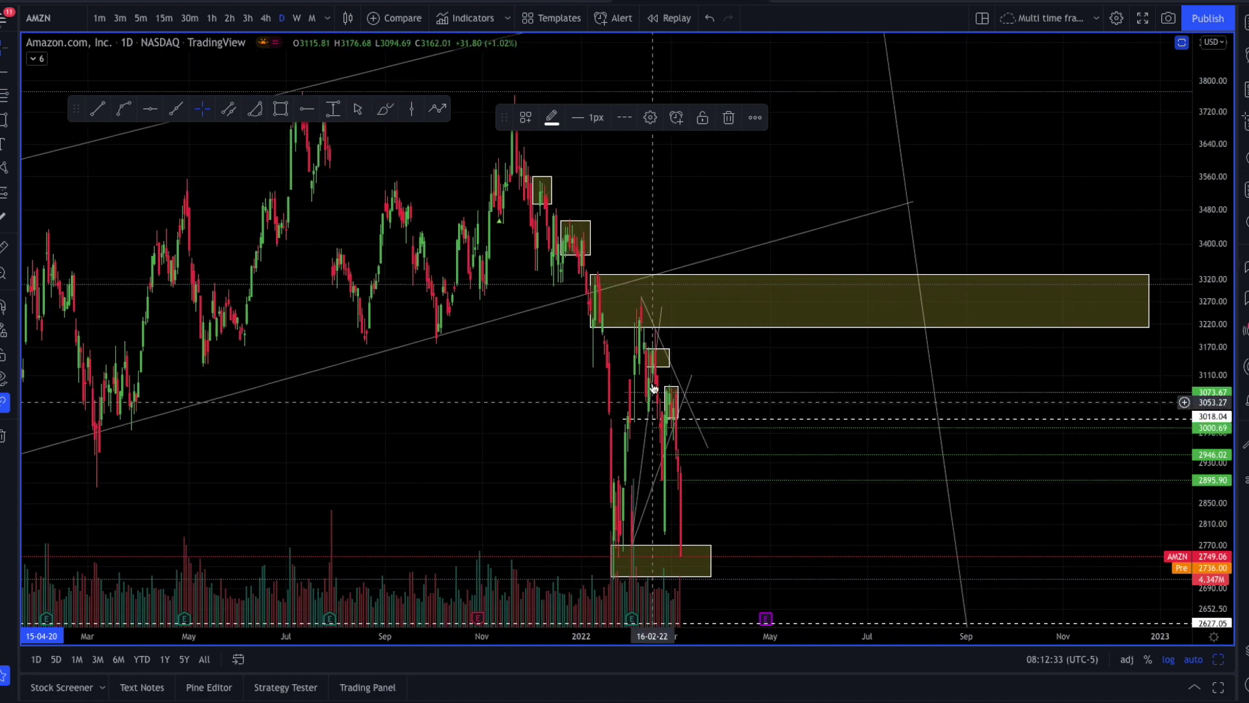
left_click_drag(692, 488, 845, 496)
scroll(615, 482, "up", 3)
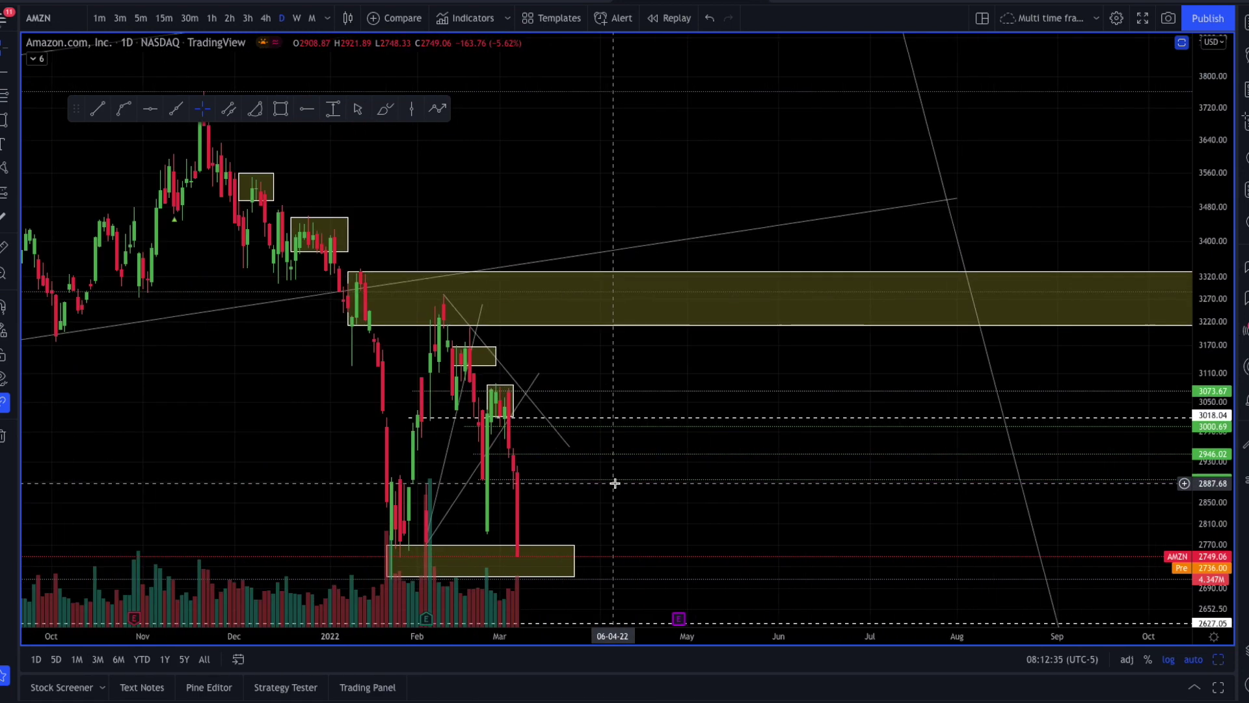
- Switch to the 5-minute timeframe and review the earlier candles
left_click(140, 17)
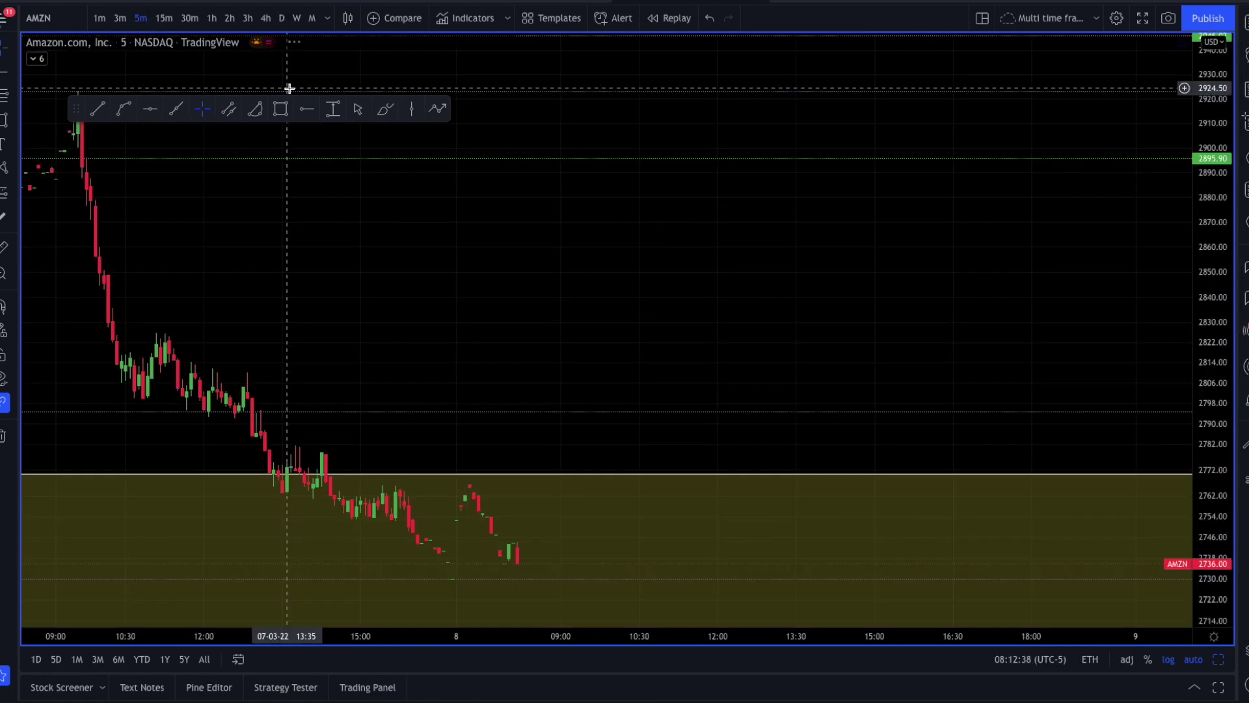
left_click_drag(583, 265, 859, 240)
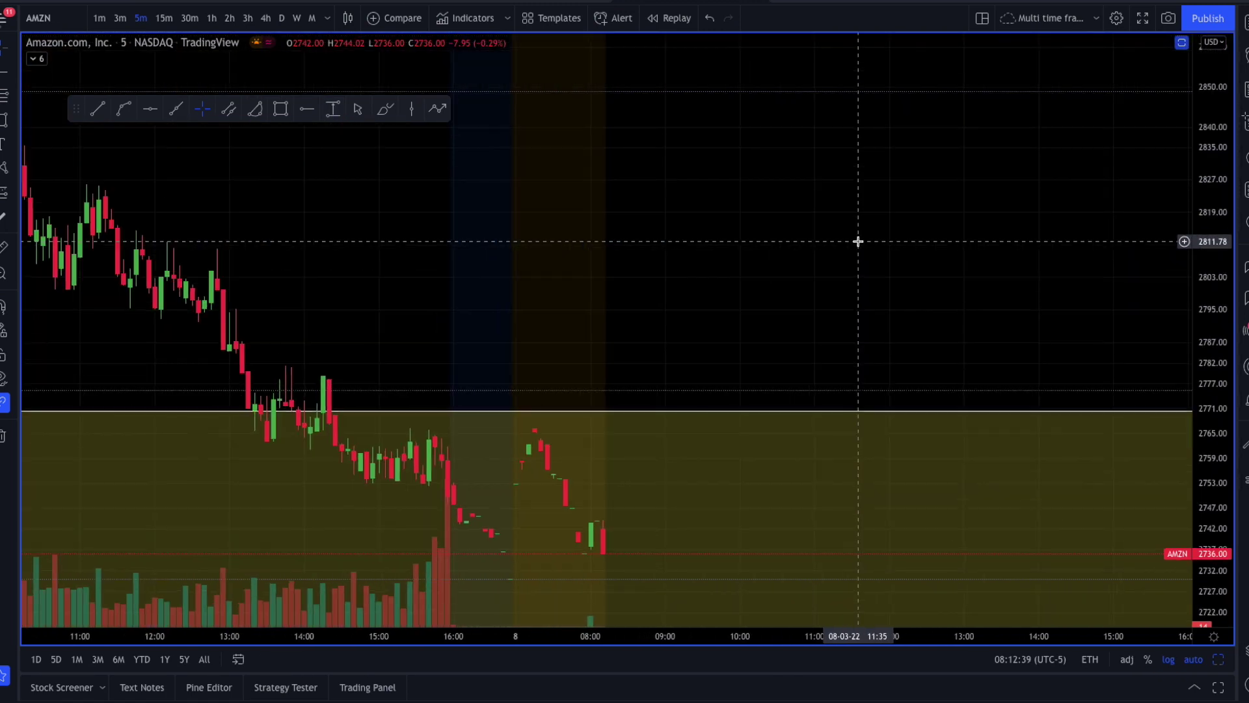
scroll(858, 242, "down", 8)
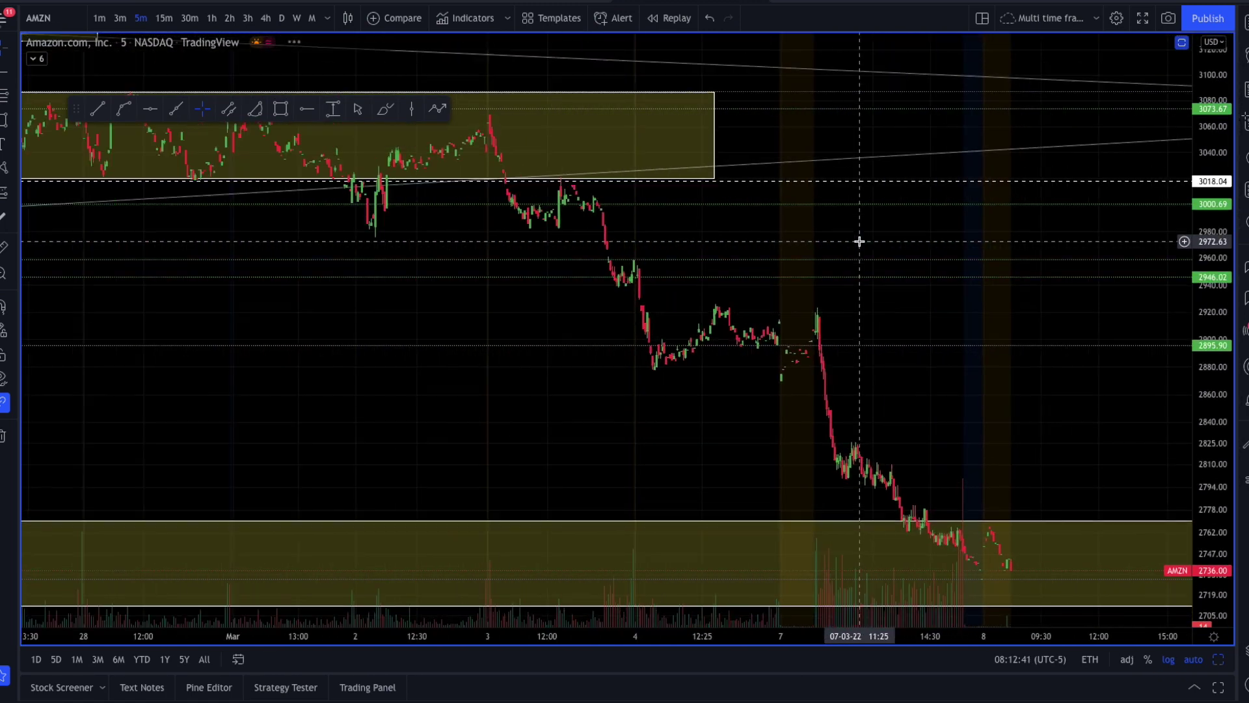
scroll(859, 242, "down", 3)
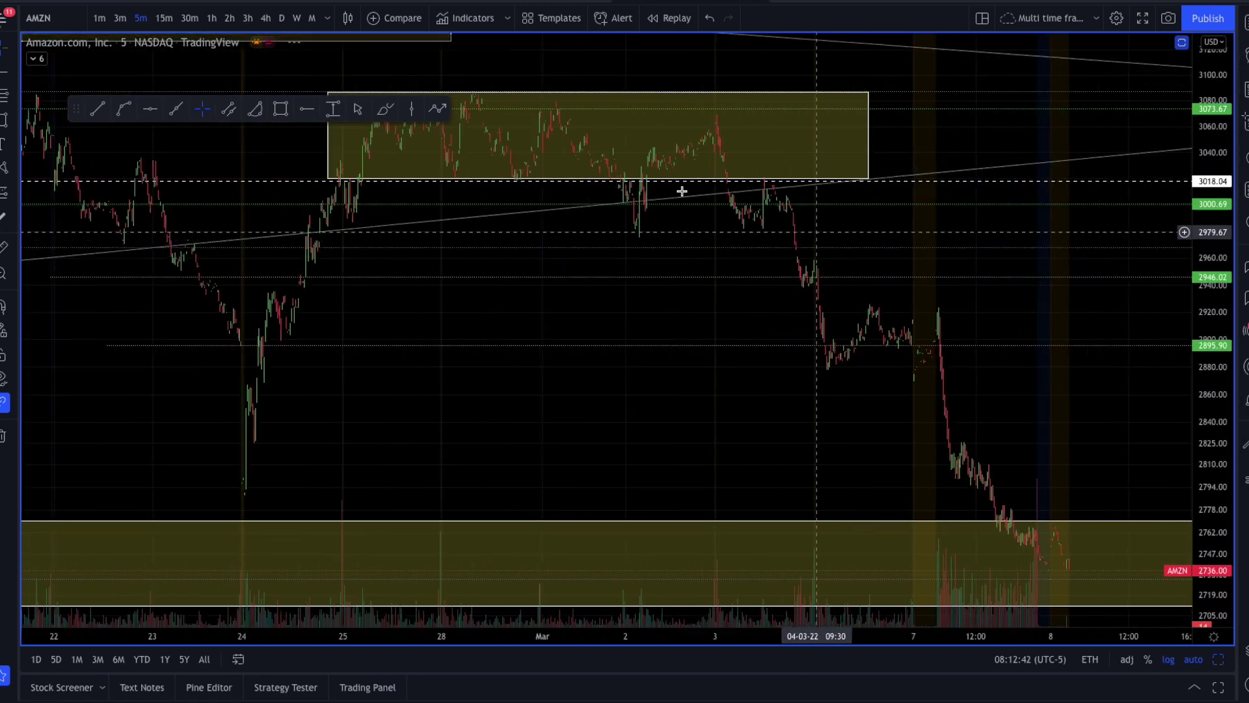
- Return to the daily timeframe, framing the support and resistance boxes
left_click(281, 18)
scroll(353, 83, "up", 8)
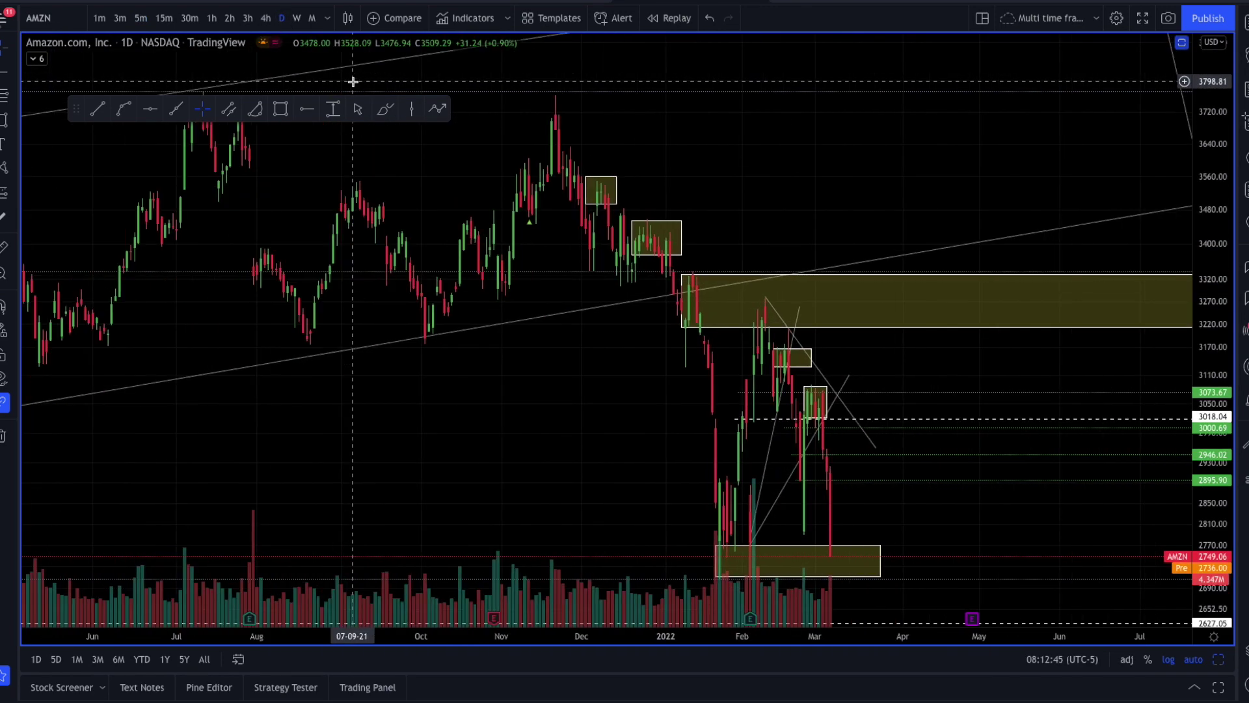
scroll(352, 82, "up", 4)
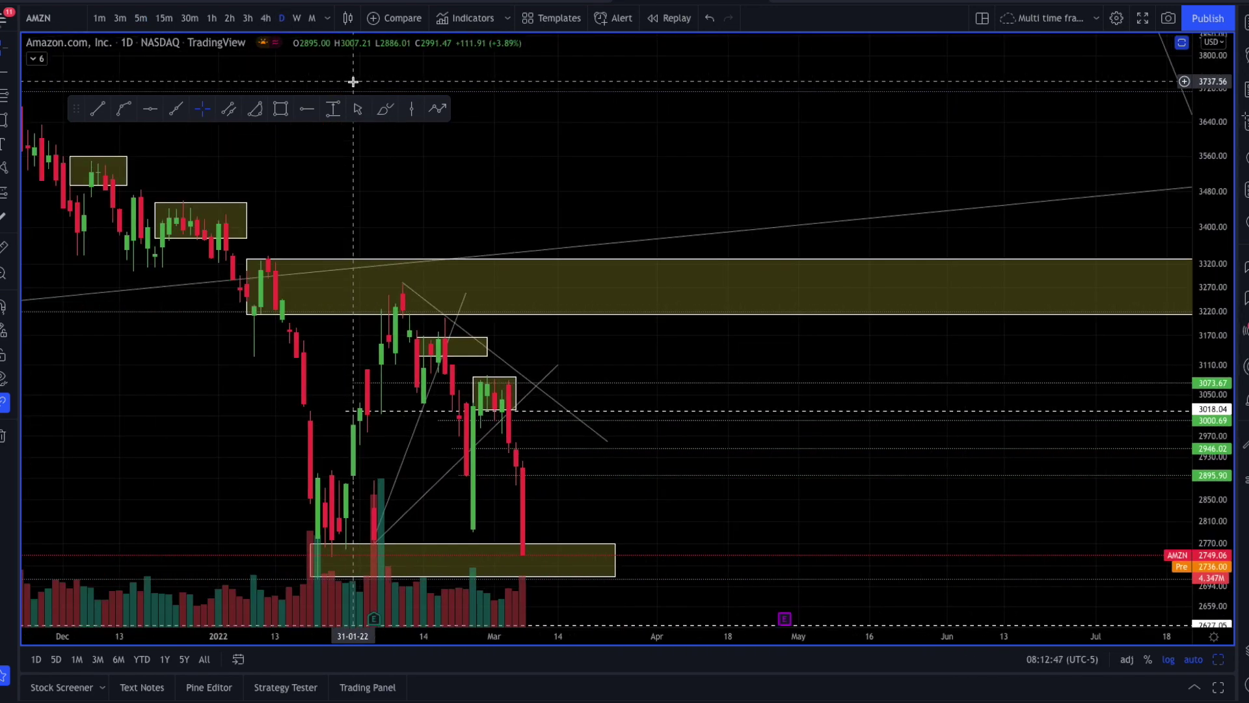